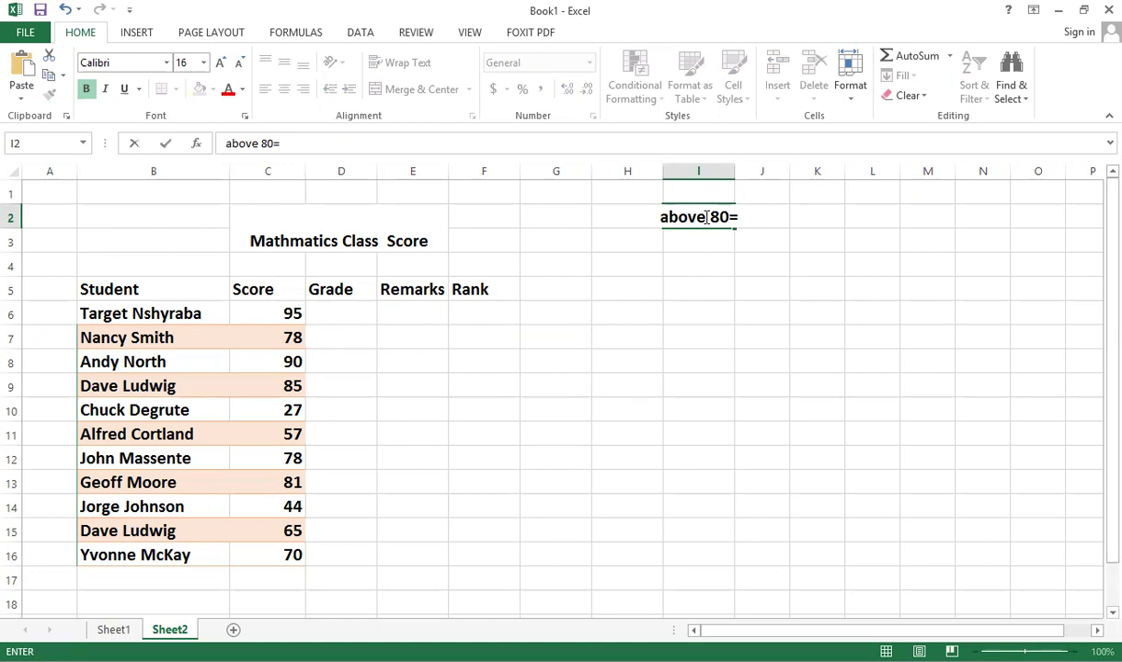
# Complete the grading key entry in cell I2 as "above 80=A" and enter "65=B" in I3.
pyautogui.write('A')
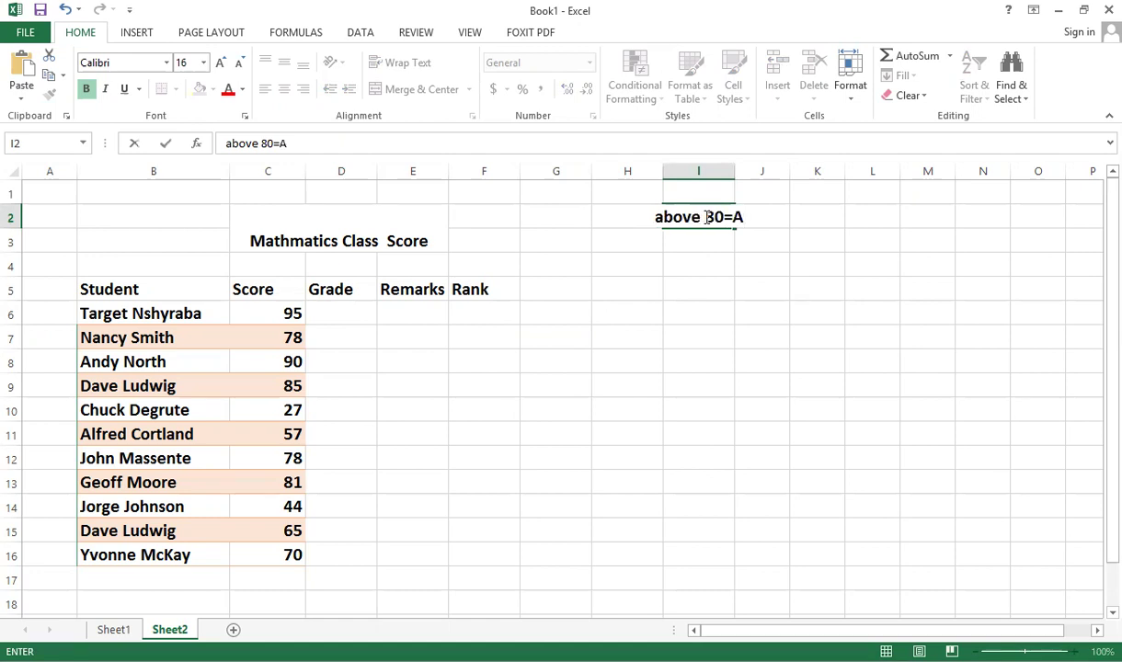
pyautogui.click(701, 241)
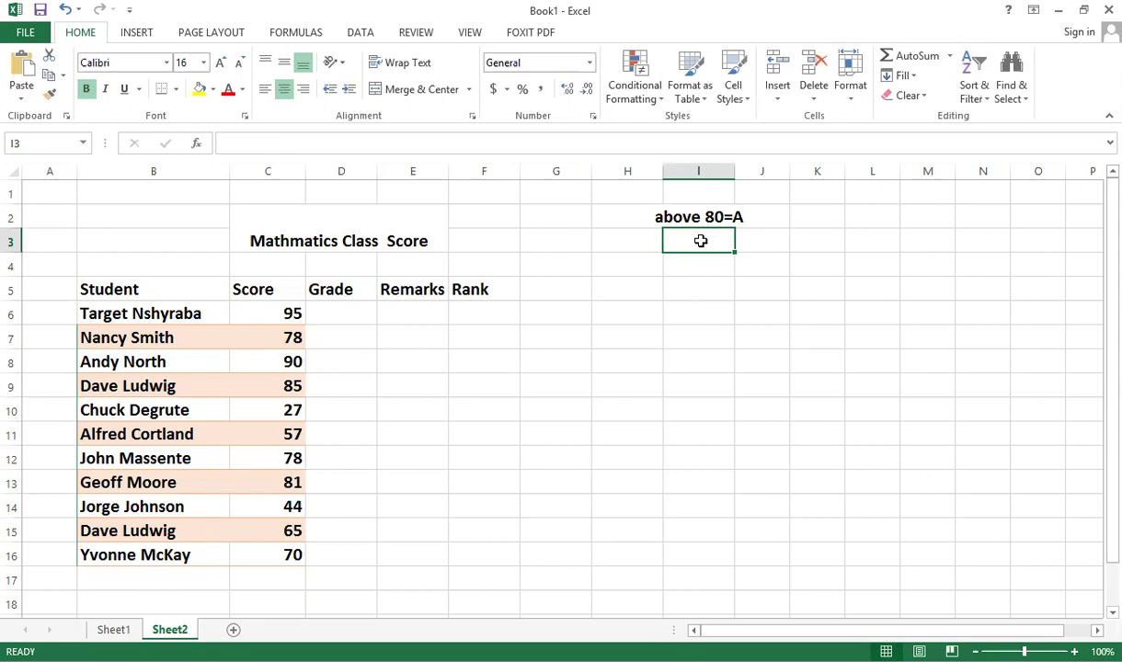
pyautogui.write('65')
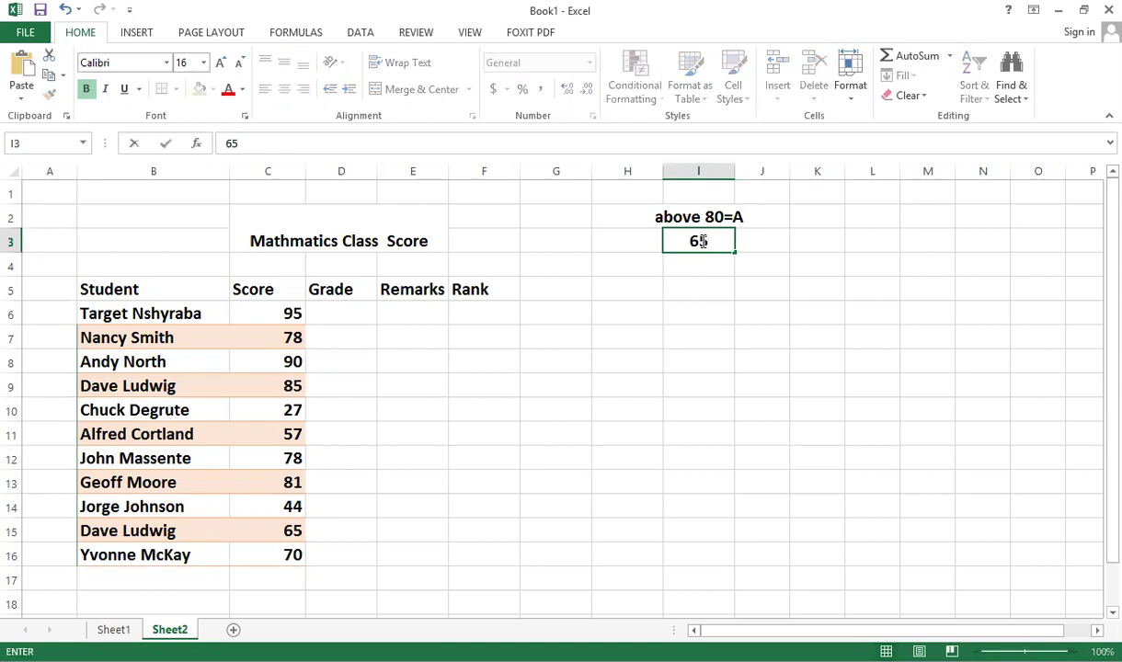
pyautogui.write('=B')
pyautogui.press('Return')
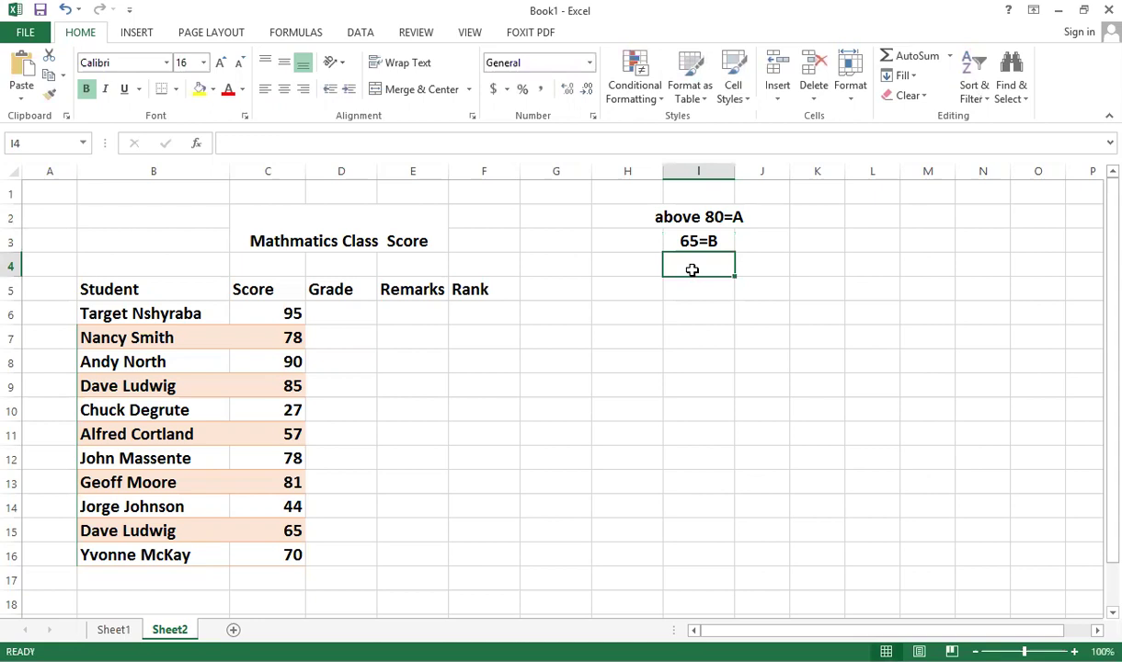
# Add the grading key entries "50=C" in cell I4 and "below 49=D" in I5.
pyautogui.write('5')
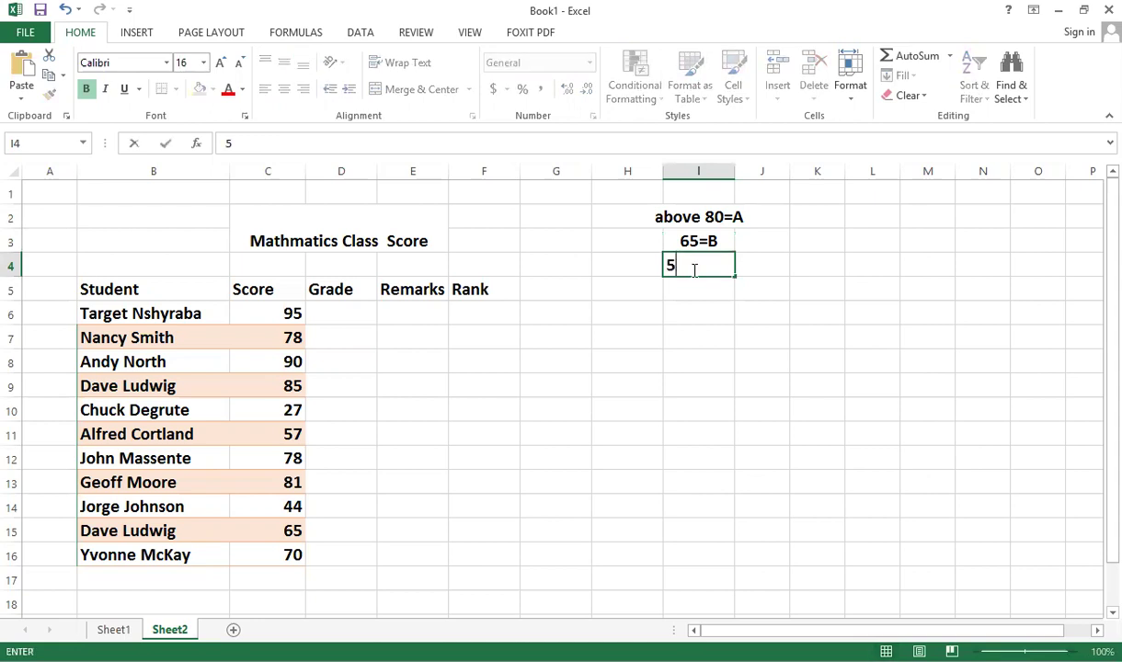
pyautogui.write('0=C')
pyautogui.click(692, 296)
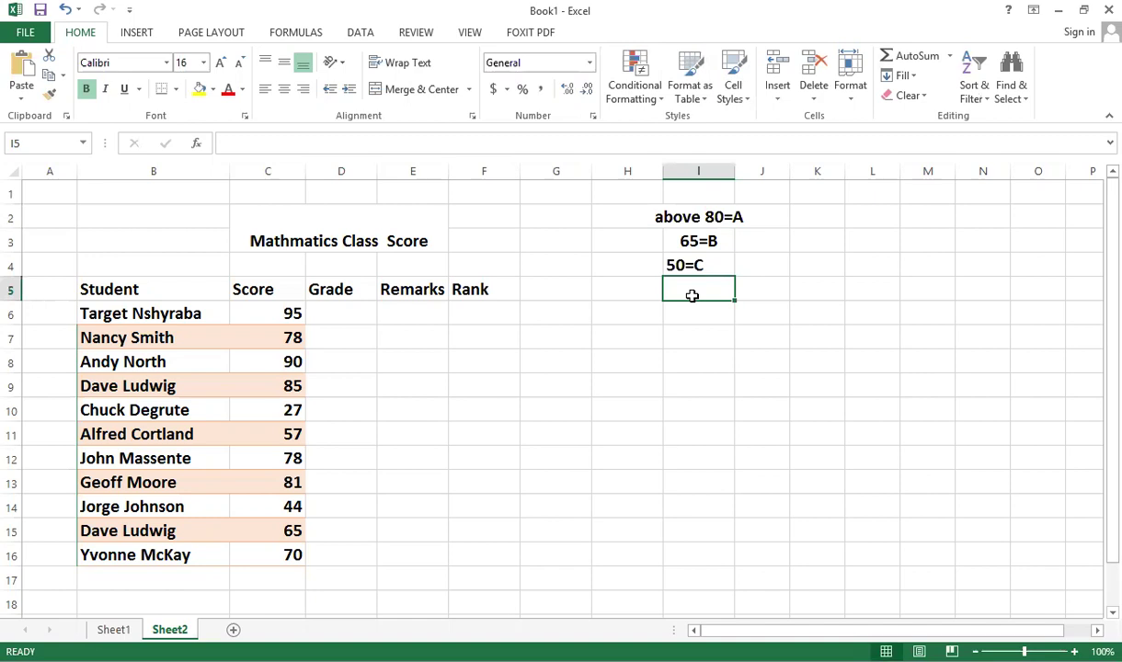
pyautogui.write('be')
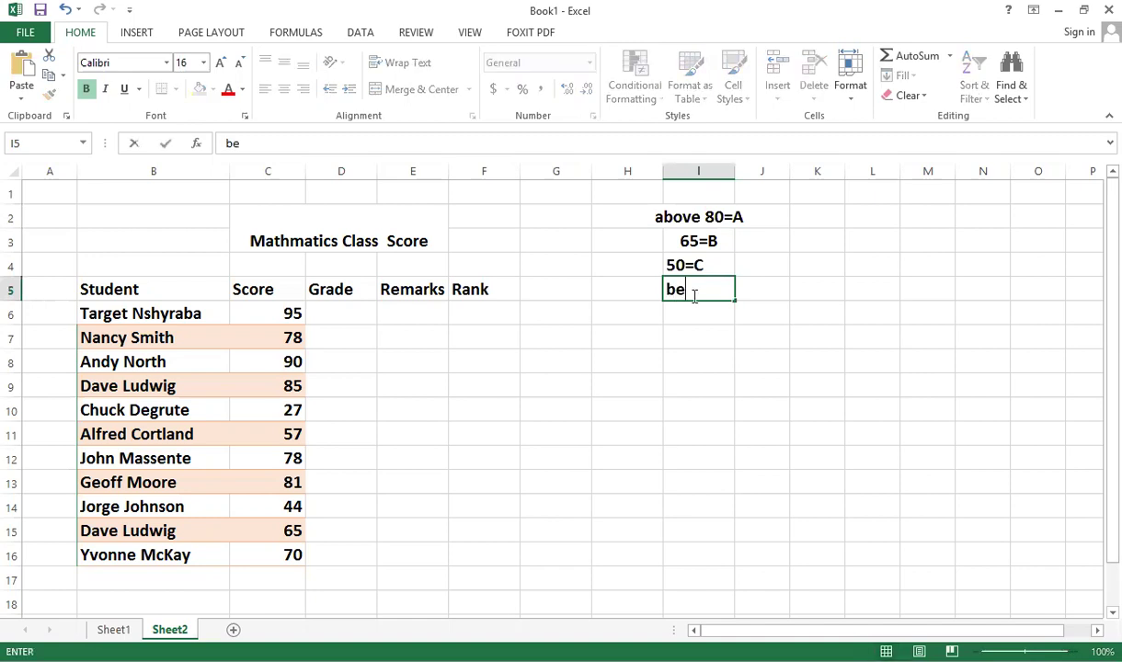
pyautogui.write('low 49=')
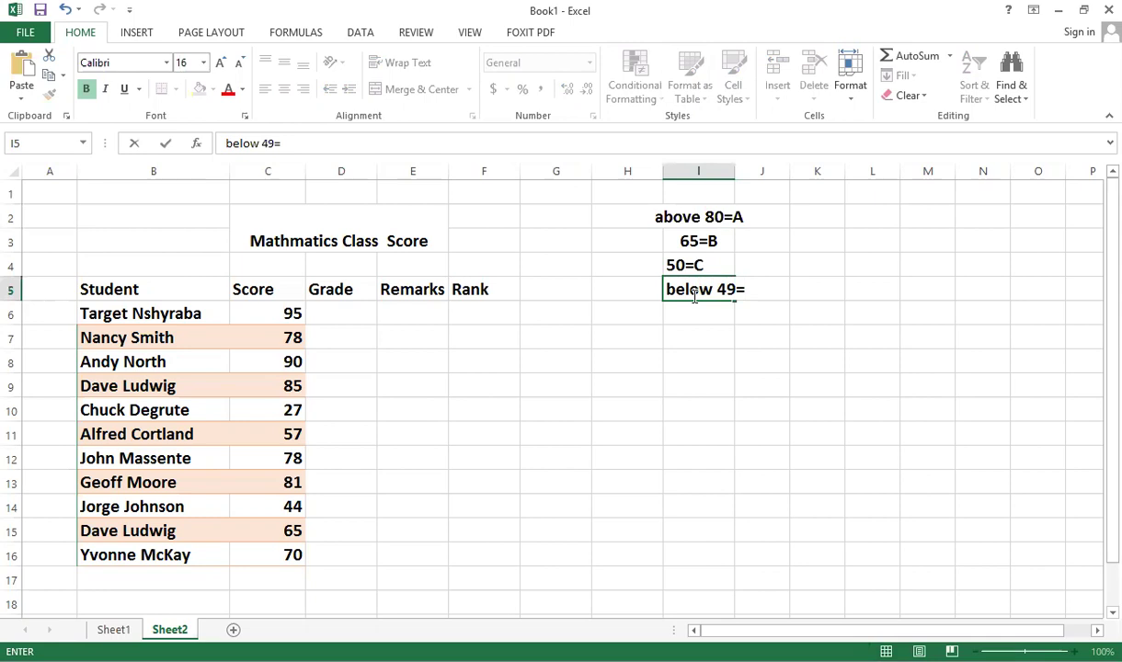
pyautogui.write('D')
pyautogui.moveTo(606, 296); pyautogui.dragTo(552, 293)
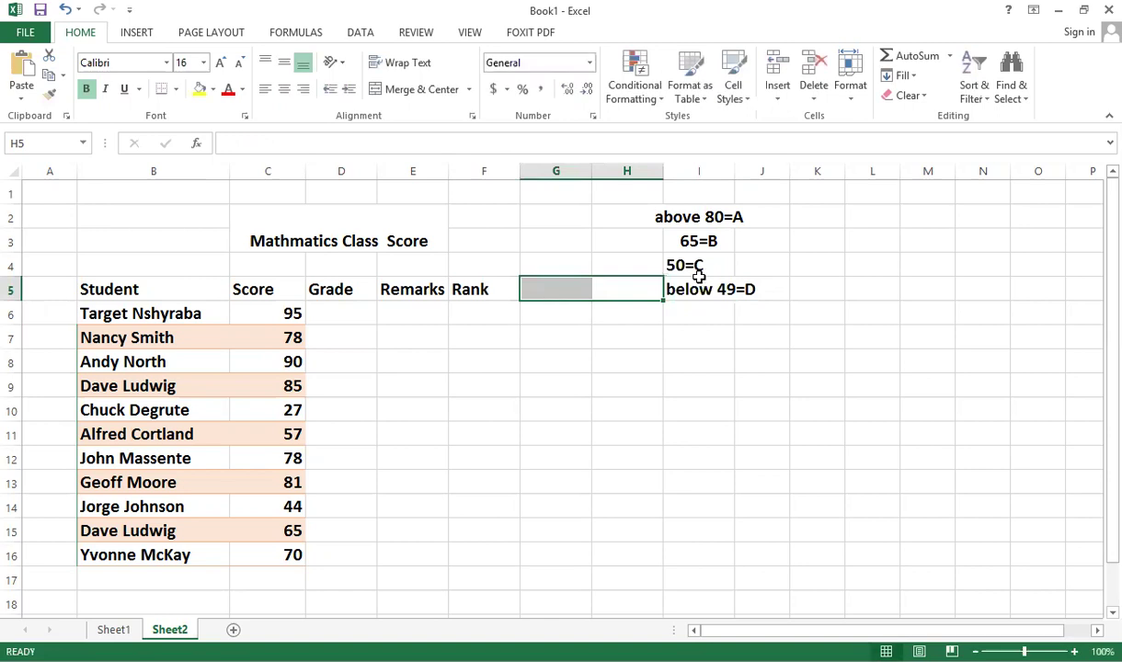
# Start an IF formula in Grade cell D6 that returns "A" when score C6 is >=80.
pyautogui.click(334, 313)
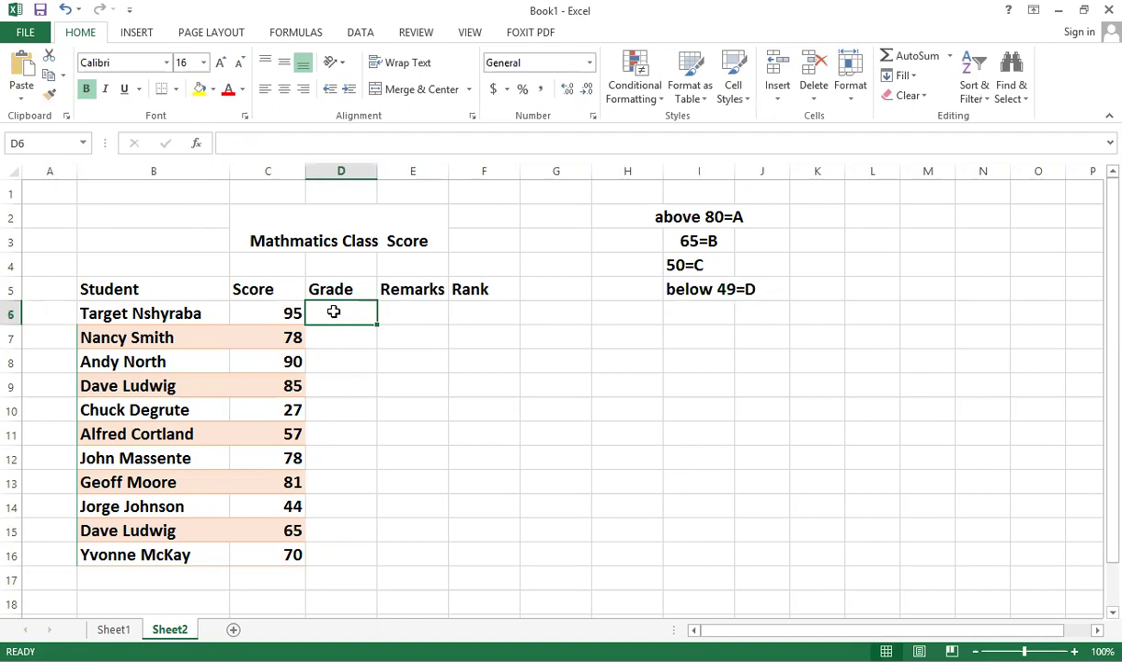
pyautogui.write('=')
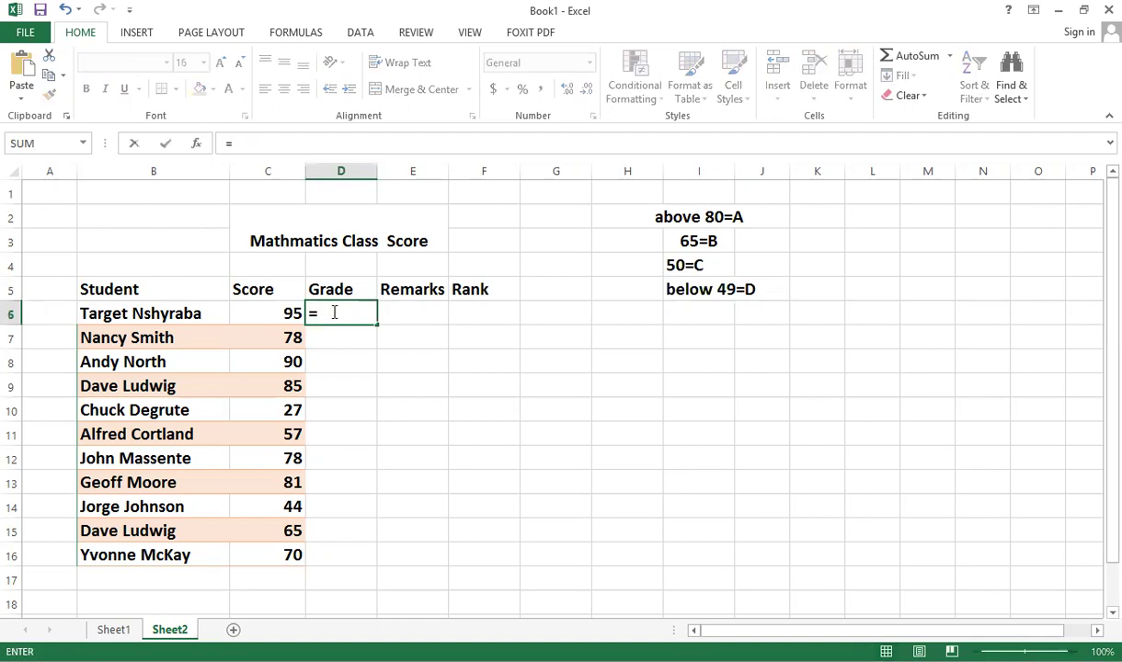
pyautogui.write('if')
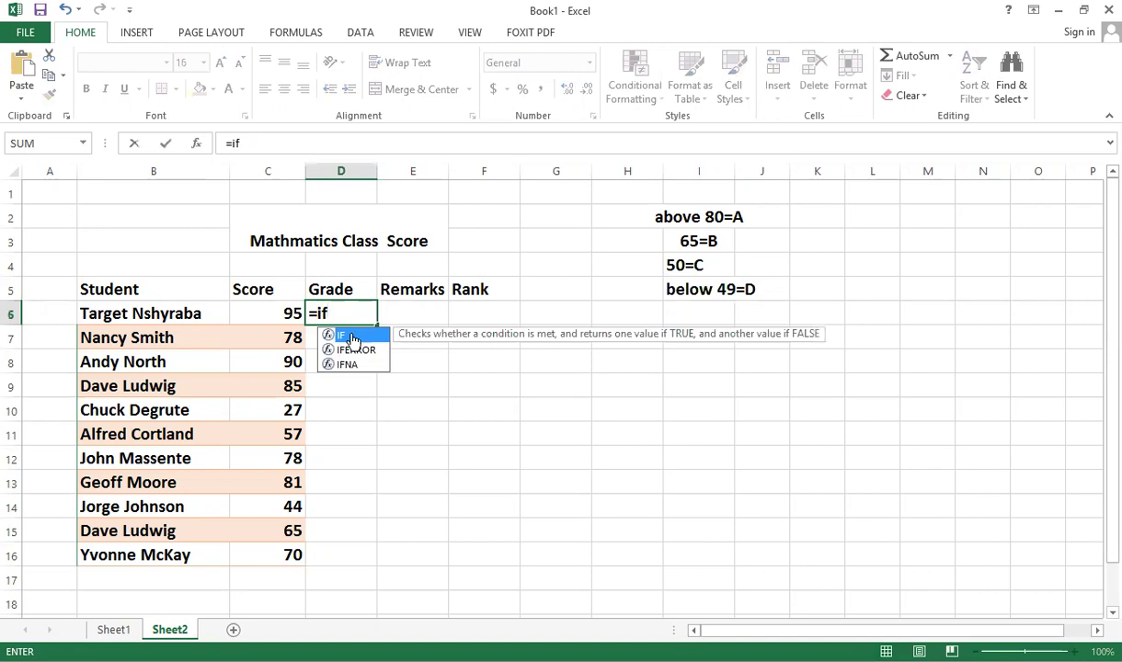
pyautogui.doubleClick(354, 337)
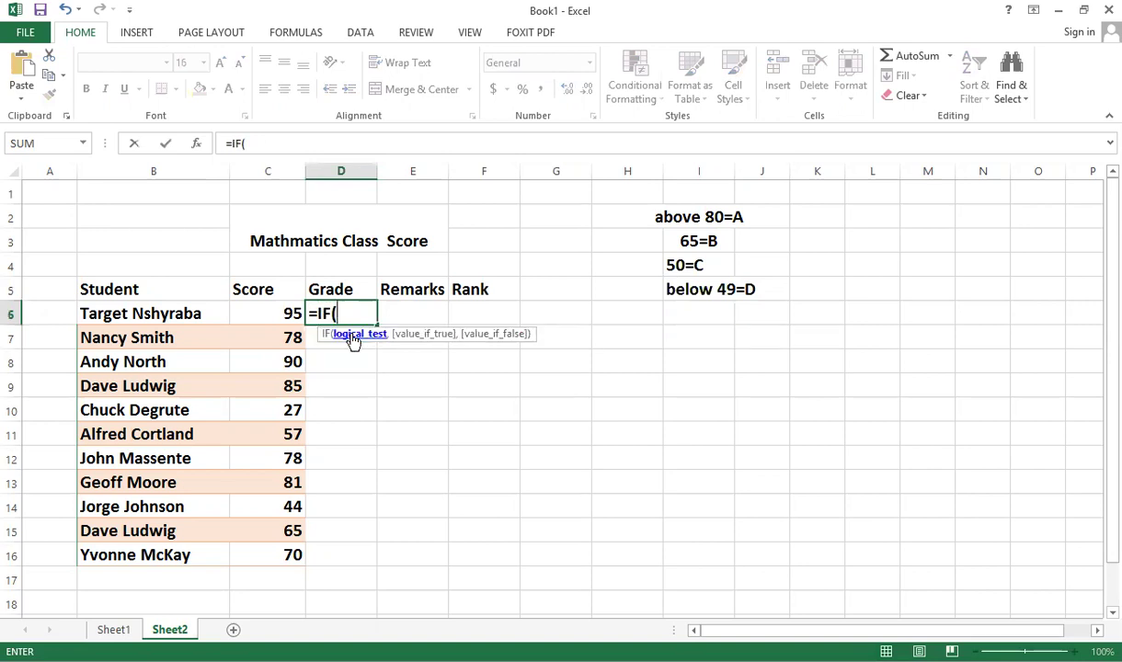
pyautogui.click(290, 313)
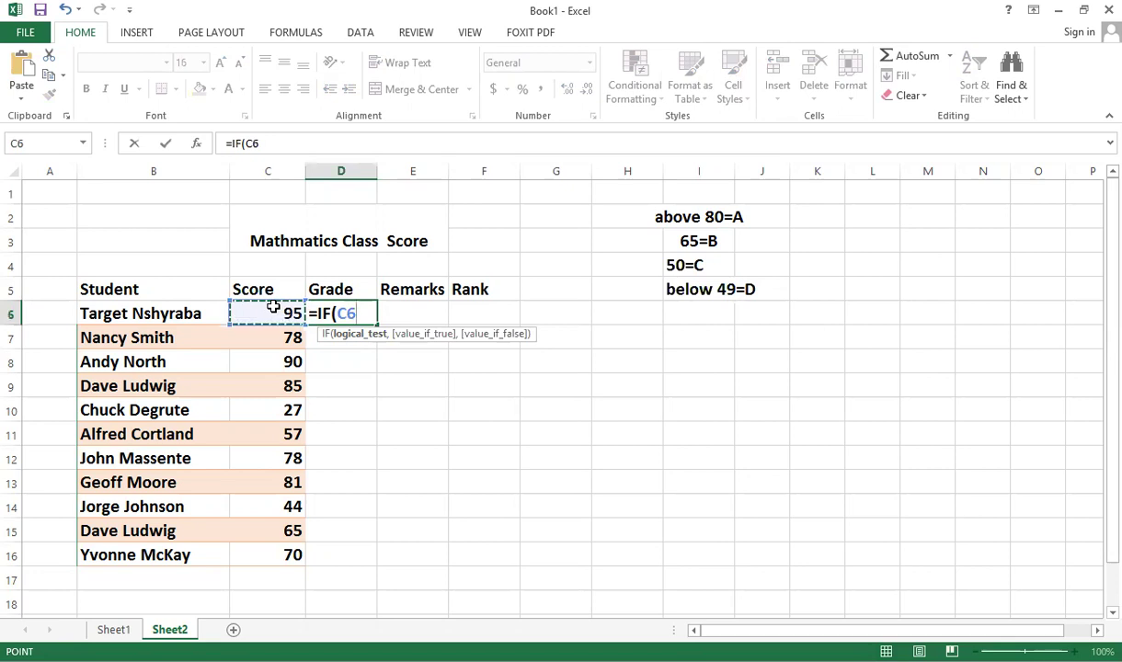
pyautogui.write('>')
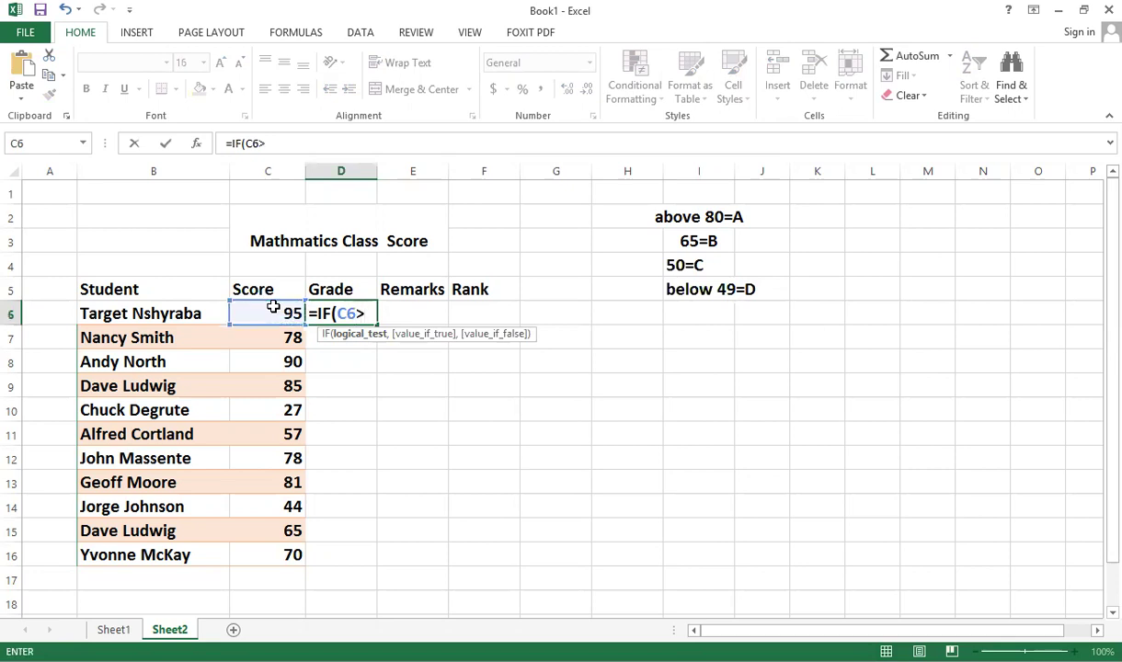
pyautogui.write('80')
pyautogui.press('BackSpace')
pyautogui.press('BackSpace')
pyautogui.write('=80, ')
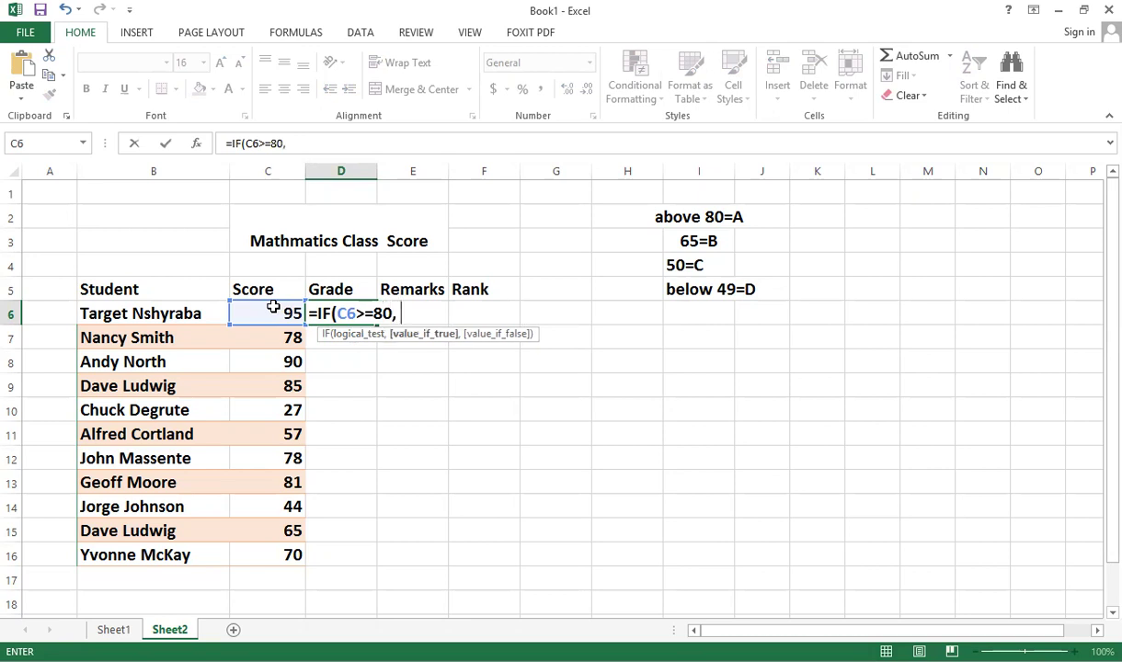
pyautogui.write('"A", ')
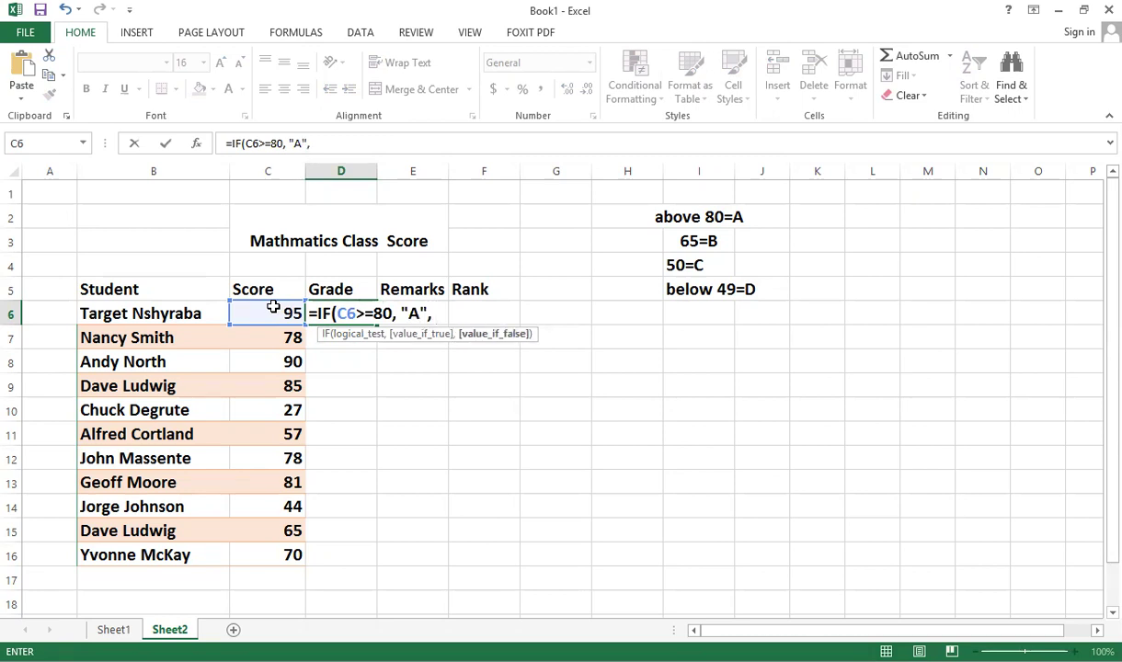
# Nest a second IF in the D6 formula that returns "B" when C6 is >=65.
pyautogui.write('if')
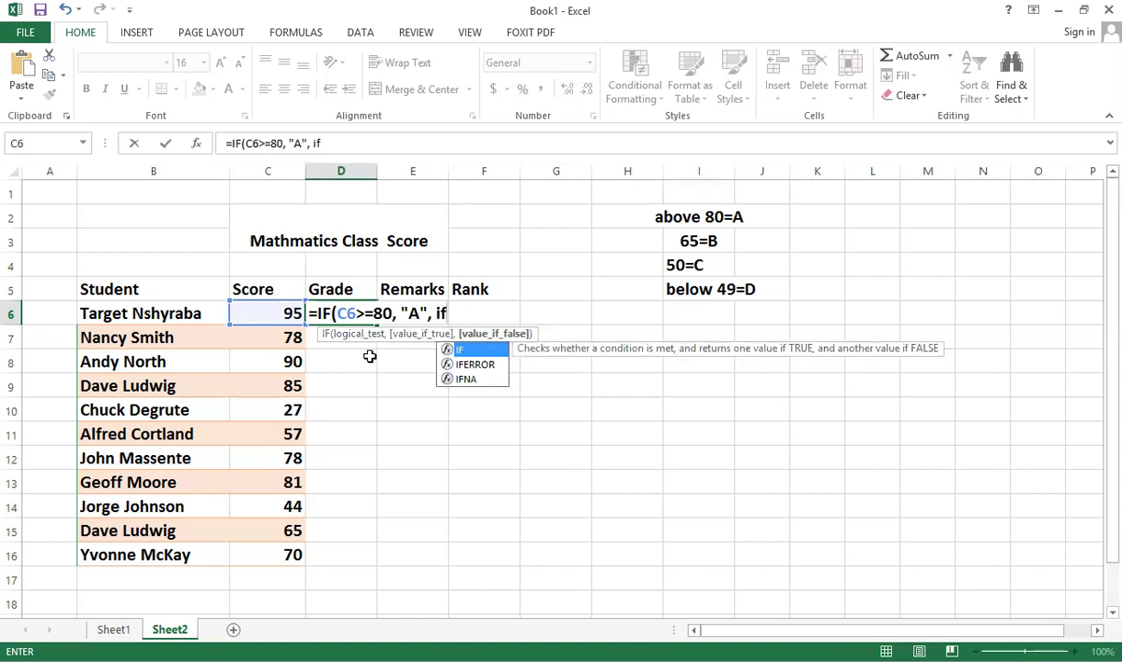
pyautogui.doubleClick(478, 351)
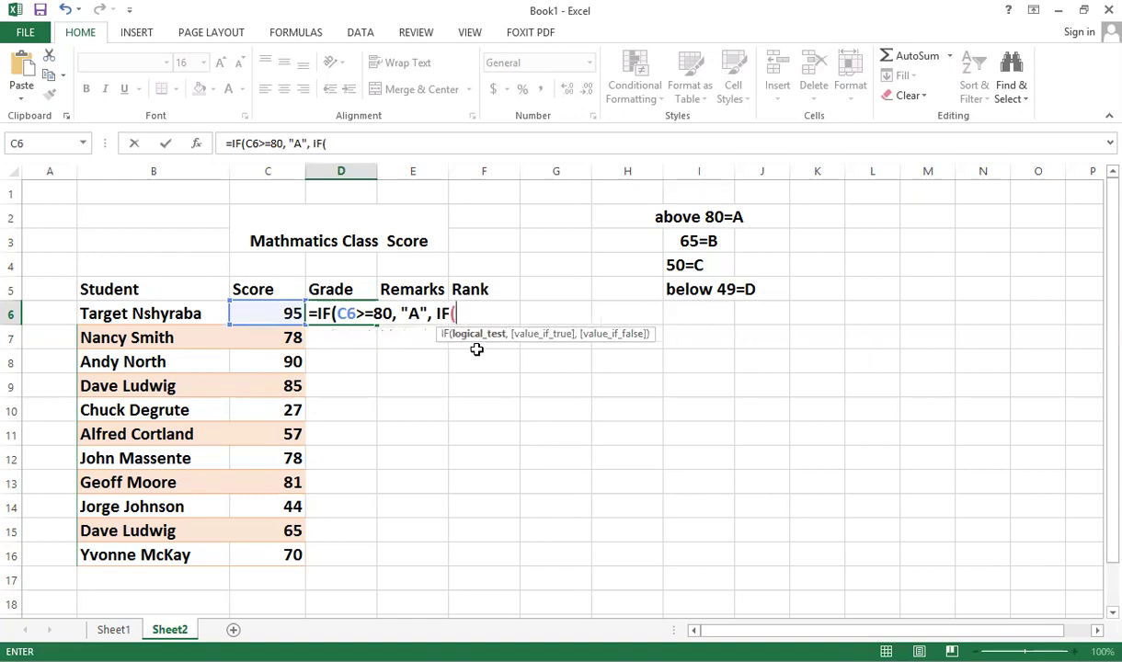
pyautogui.click(273, 315)
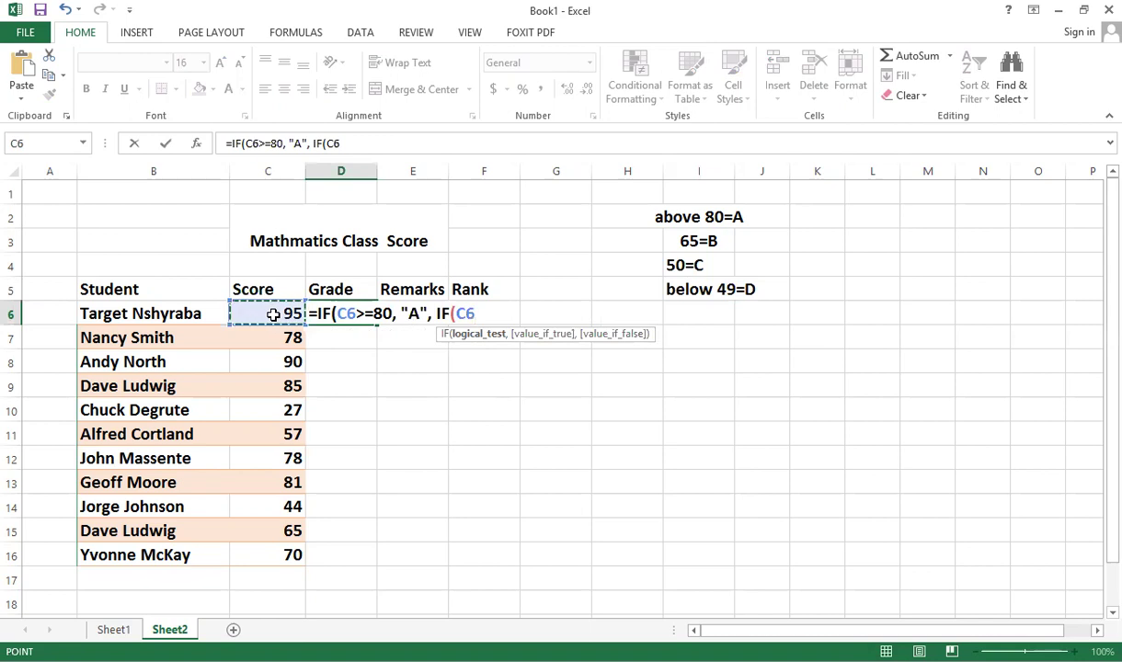
pyautogui.write('>=')
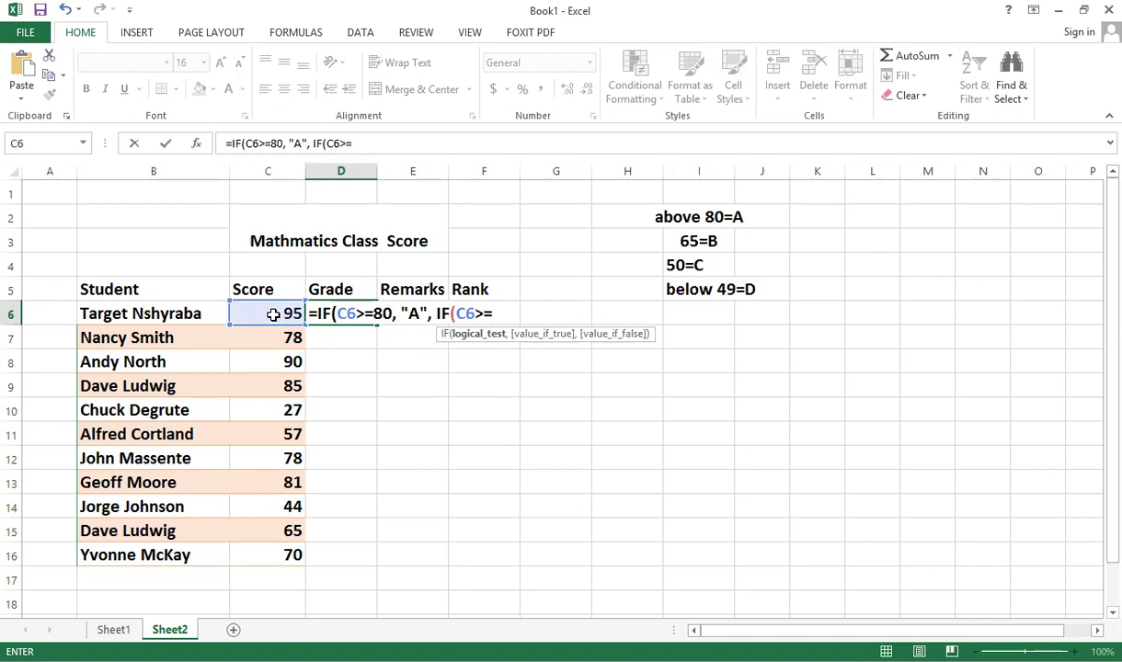
pyautogui.write('65, "')
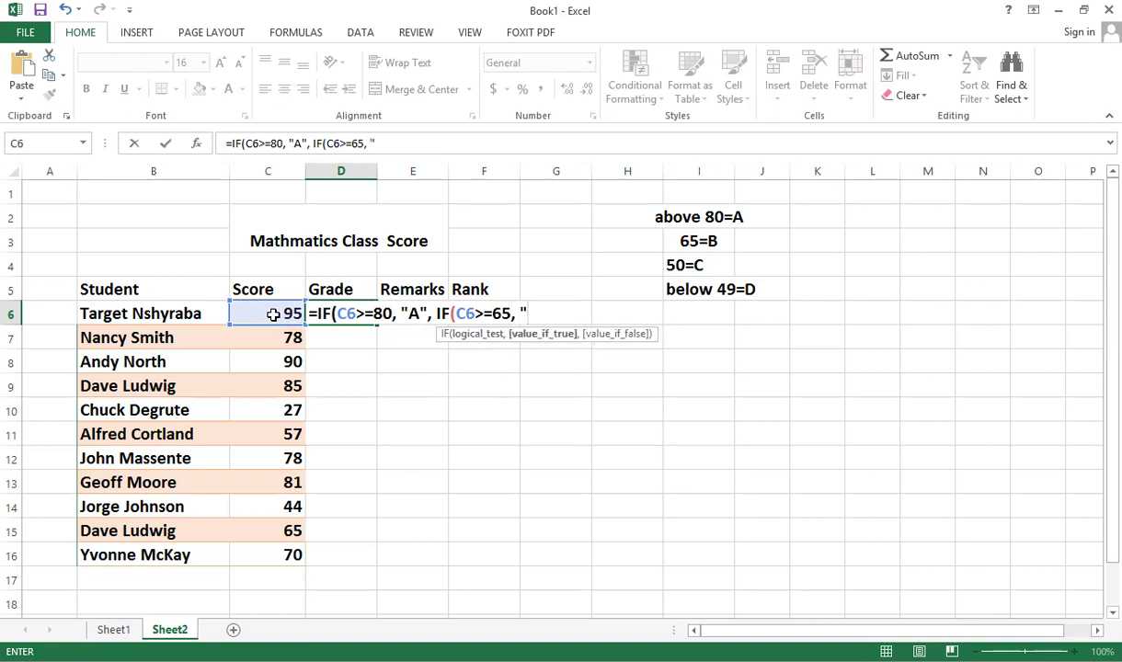
pyautogui.write('B",')
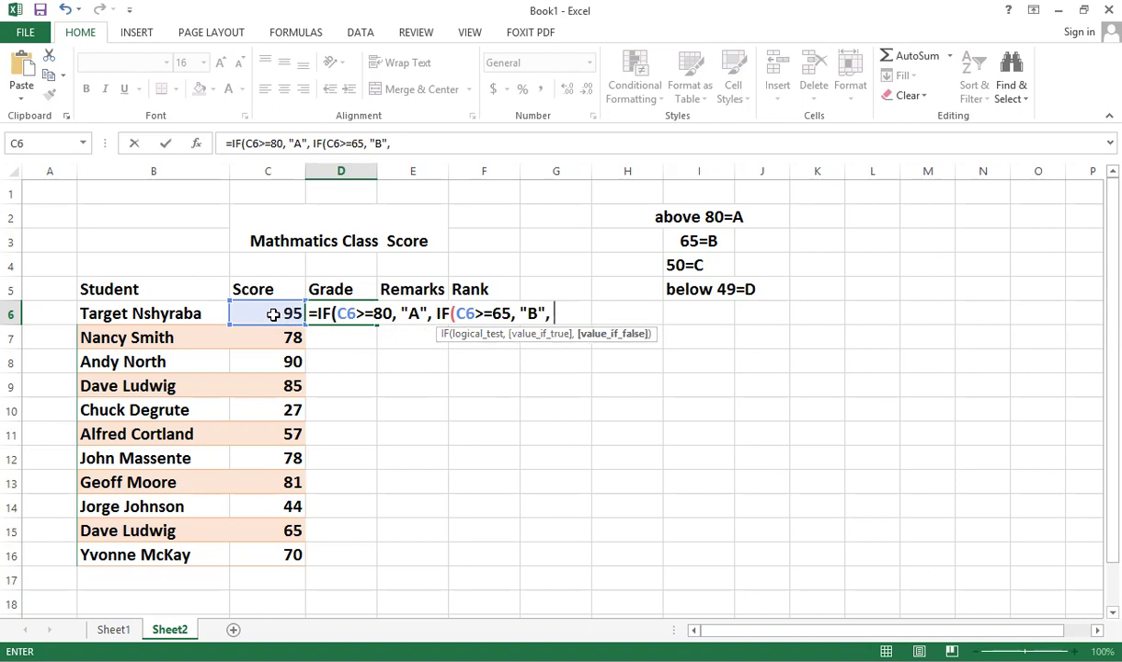
# Nest a third IF in the D6 formula that returns "C" when C6 is >=50.
pyautogui.write(' if')
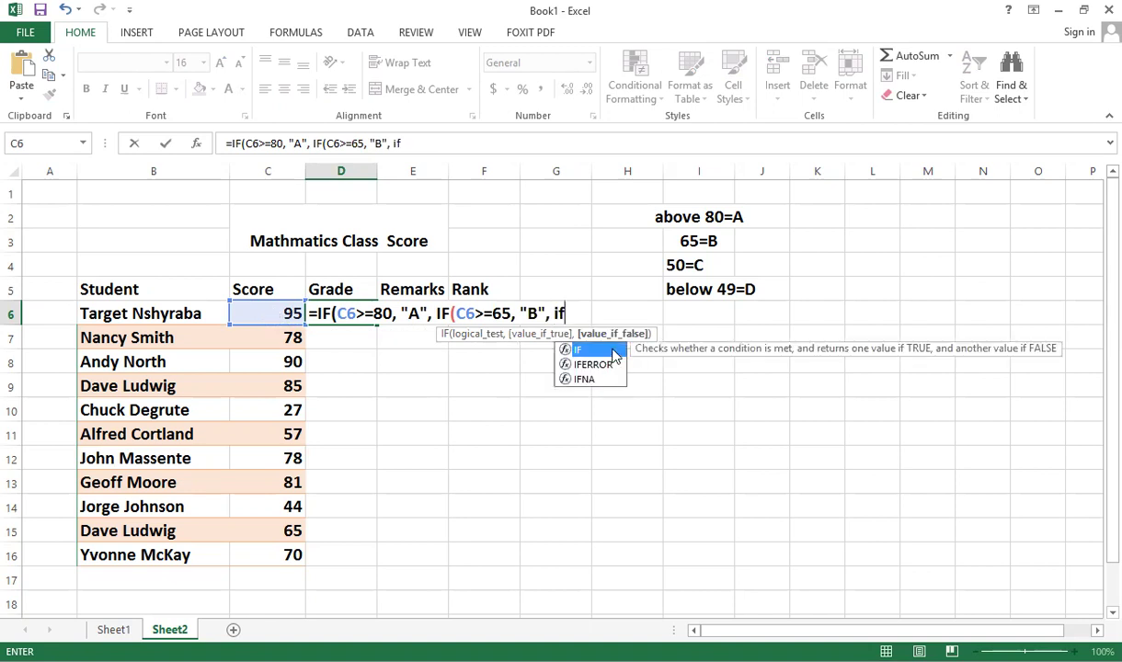
pyautogui.doubleClick(613, 350)
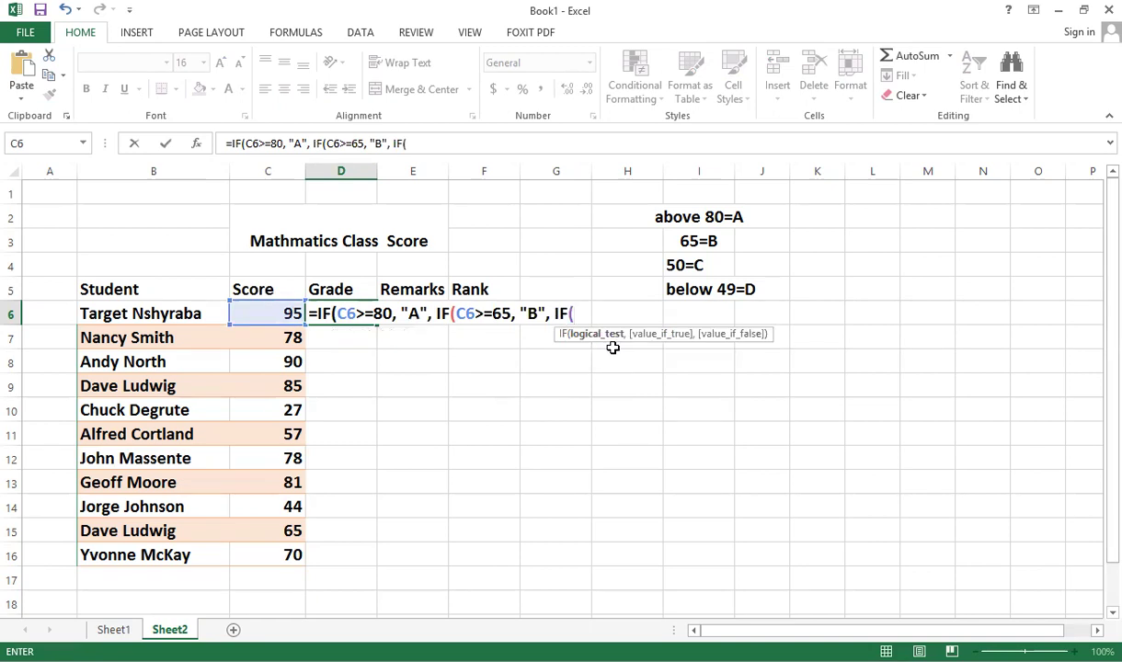
pyautogui.click(282, 318)
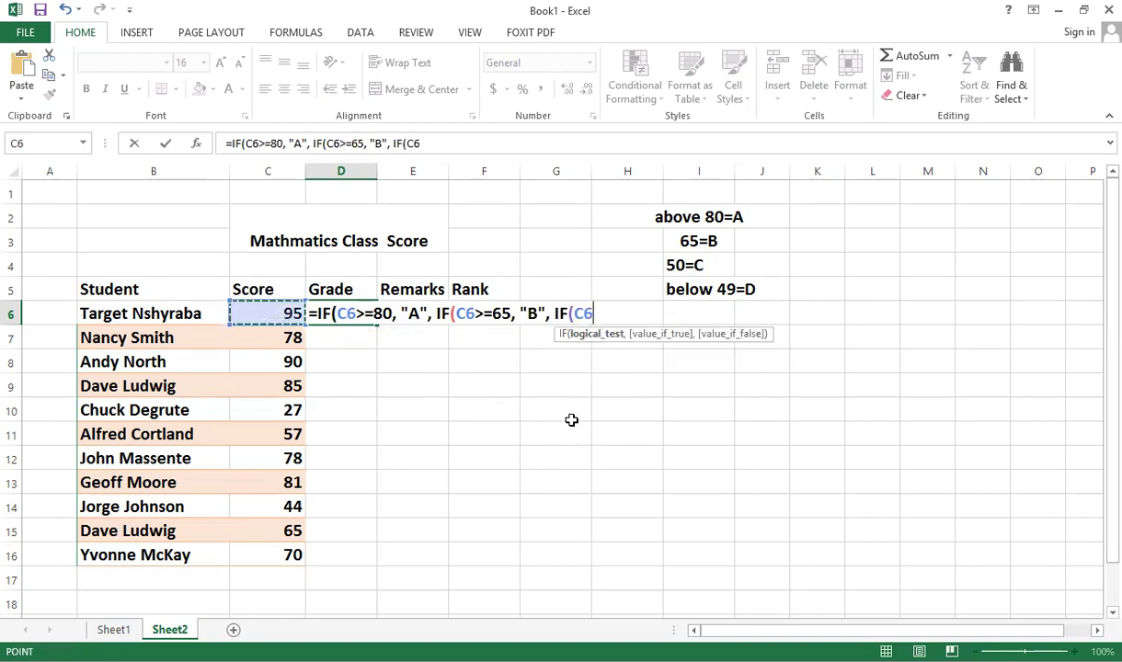
pyautogui.write('>=5')
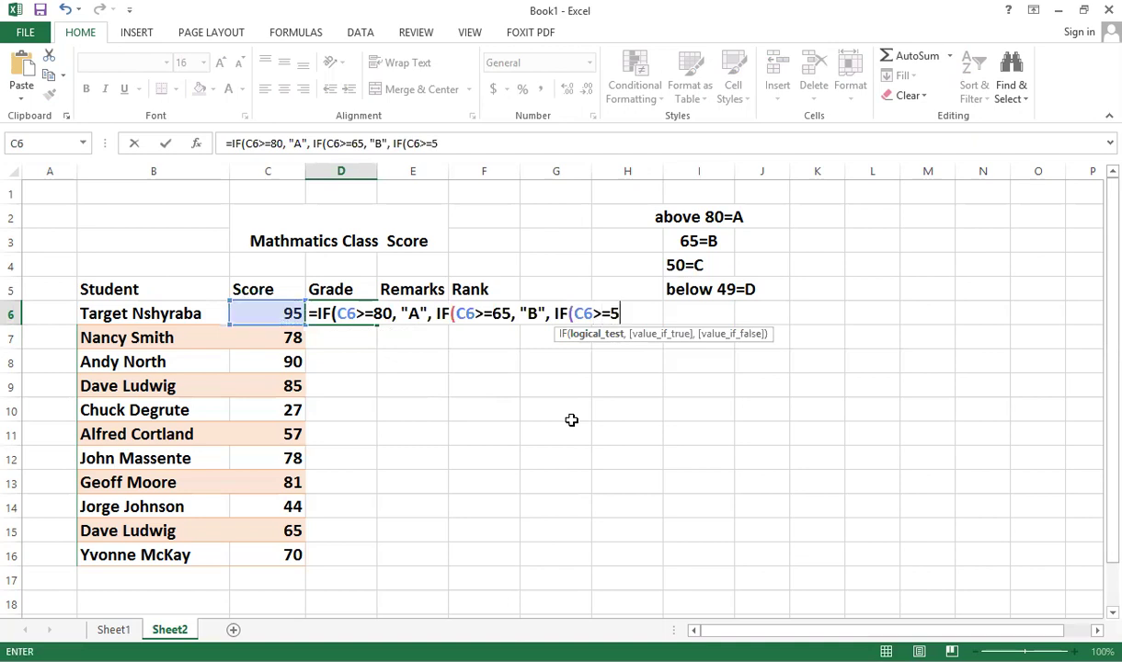
pyautogui.write('0,')
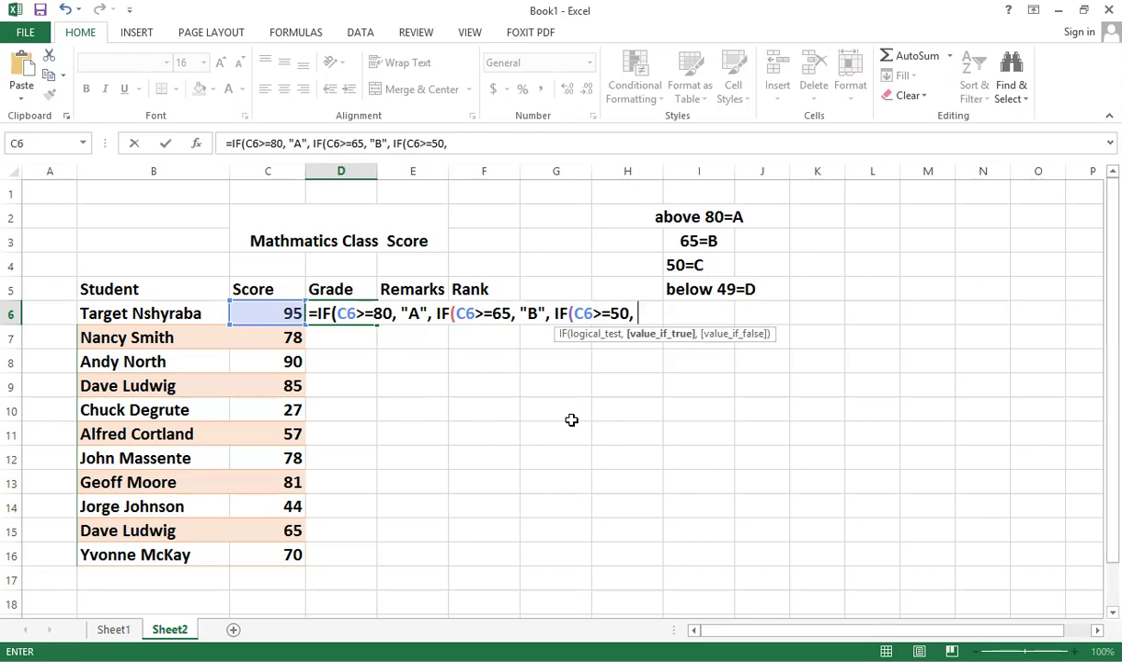
pyautogui.write('"C", ')
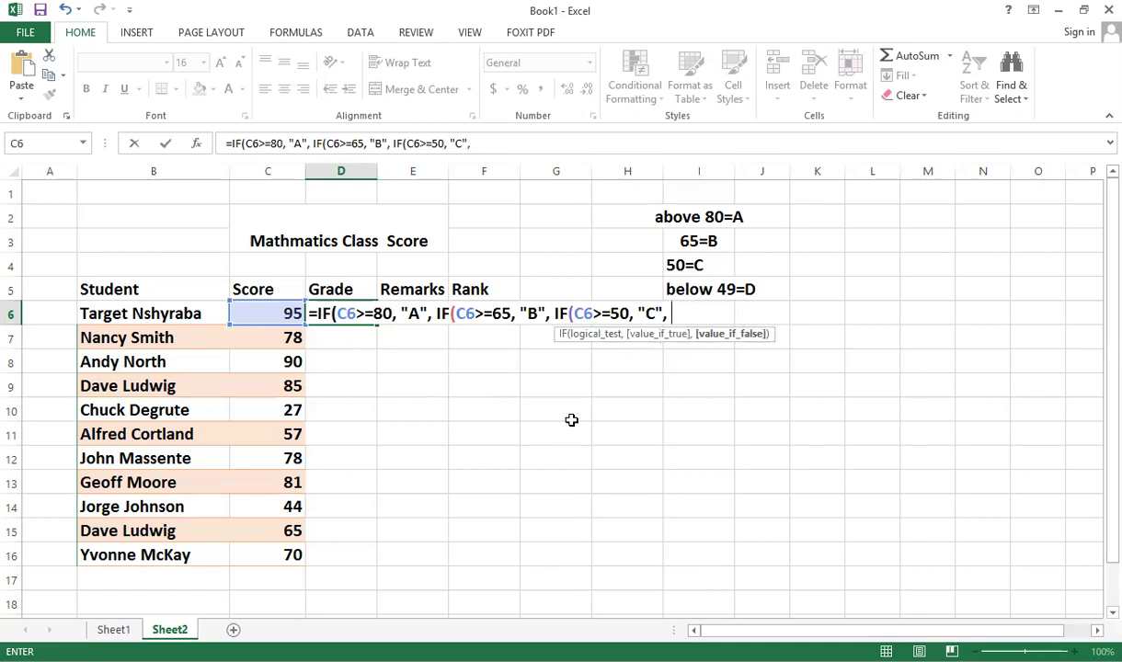
# Nest a fourth IF in the D6 formula returning "D" when C6 is <49, and close all four parentheses.
pyautogui.write('if')
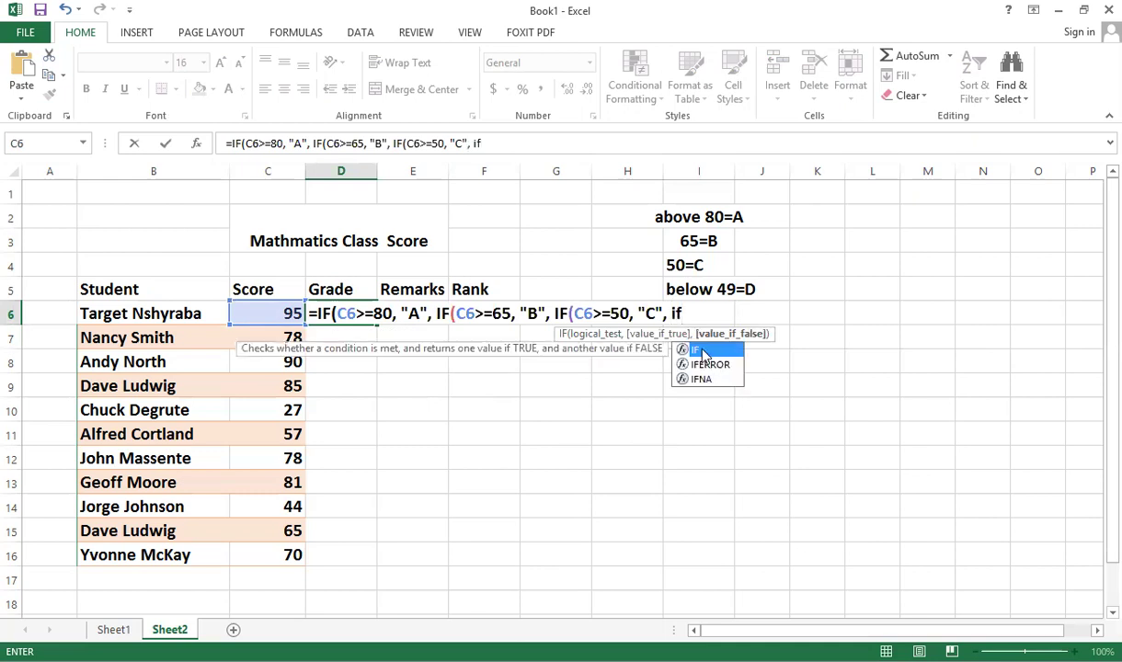
pyautogui.doubleClick(703, 355)
pyautogui.click(263, 316)
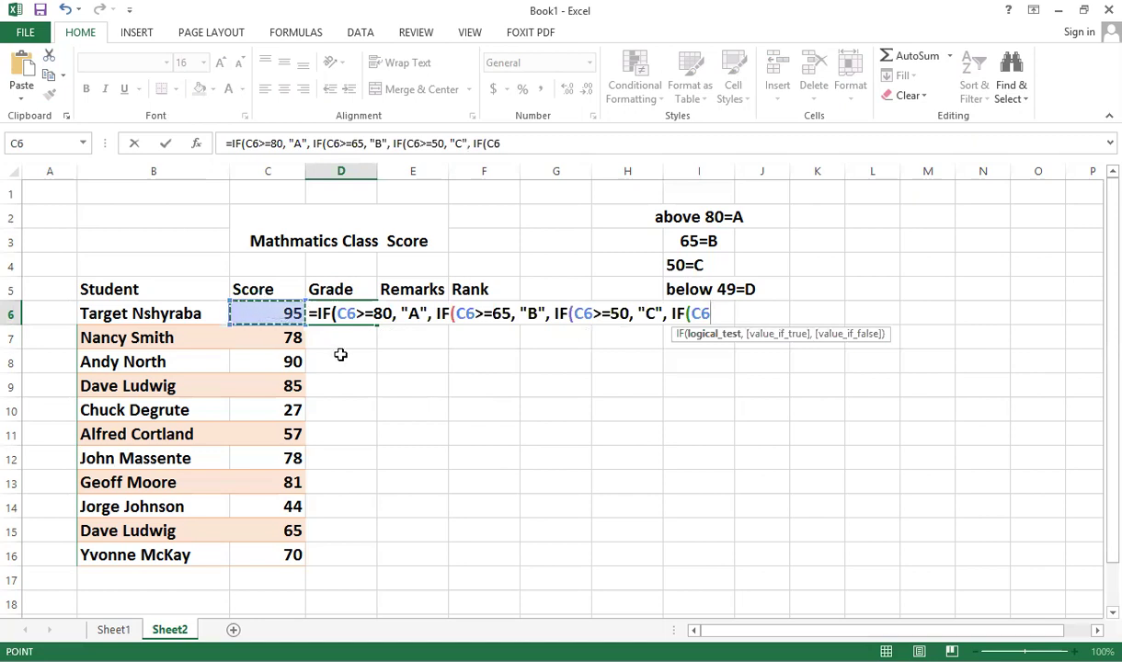
pyautogui.write('<')
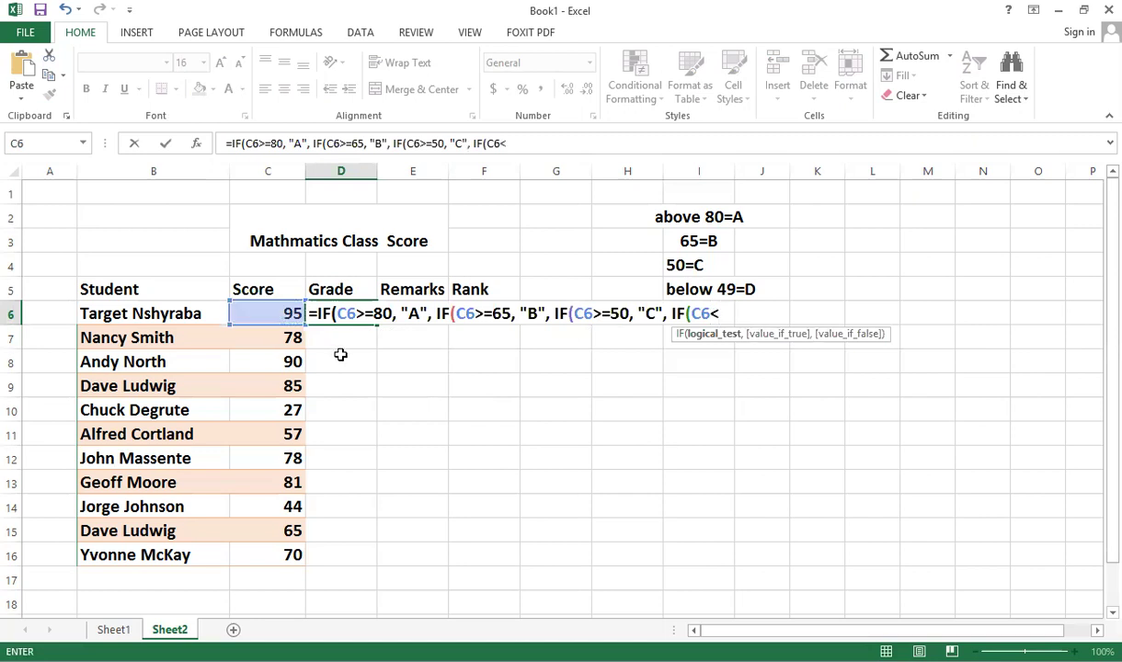
pyautogui.write('49, "')
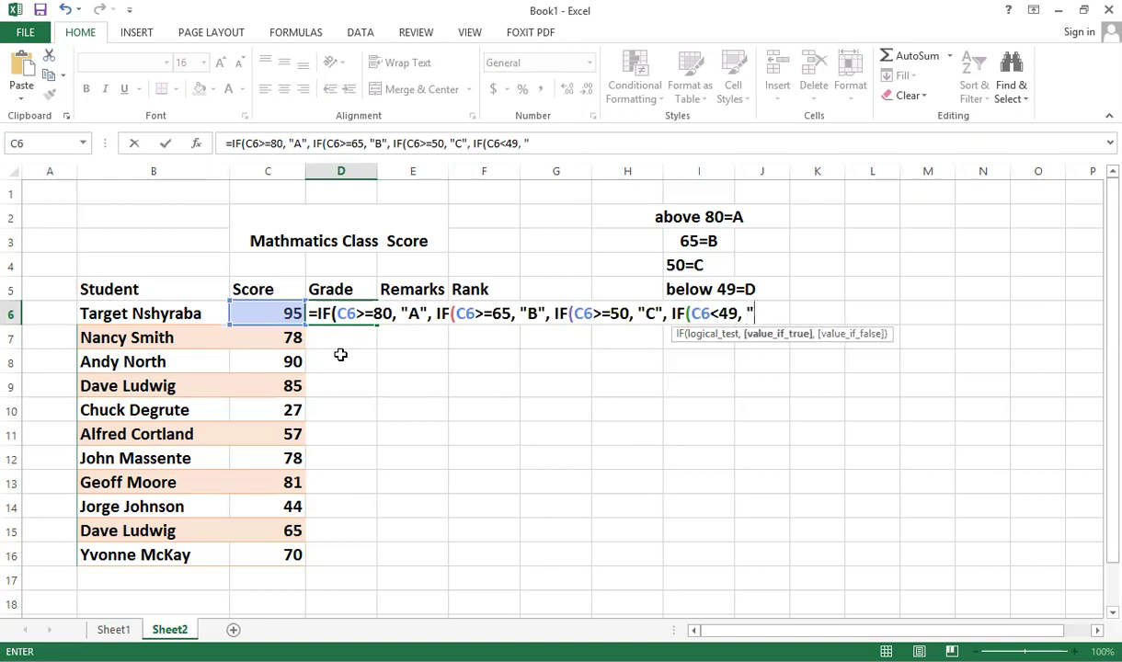
pyautogui.write('D"')
pyautogui.write('))')
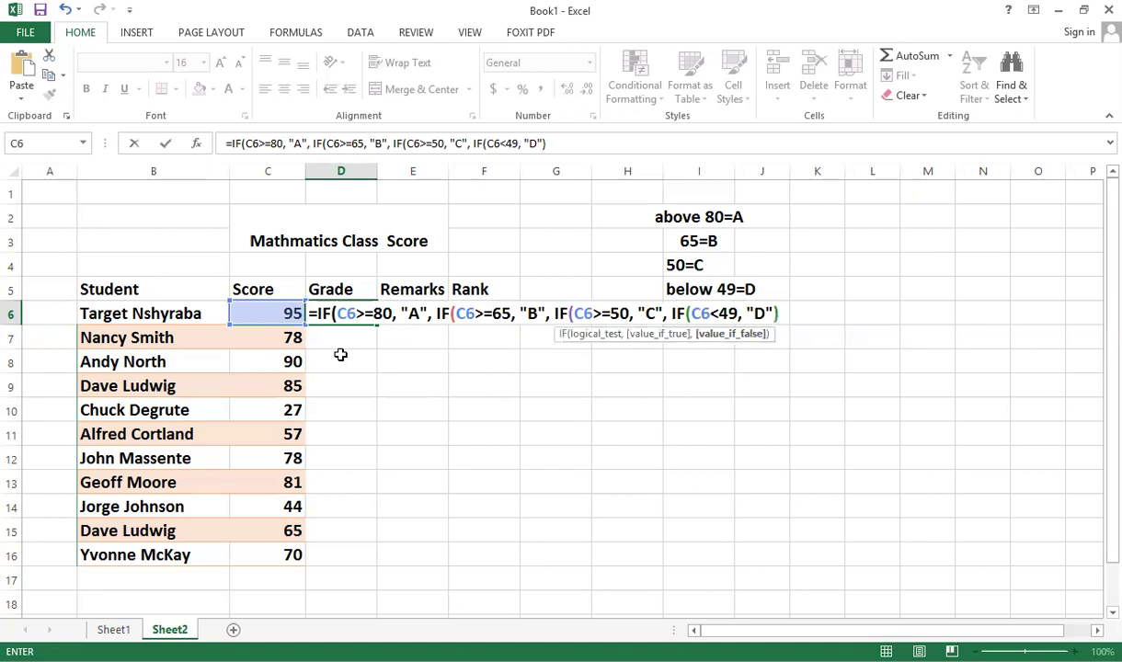
pyautogui.write('))')
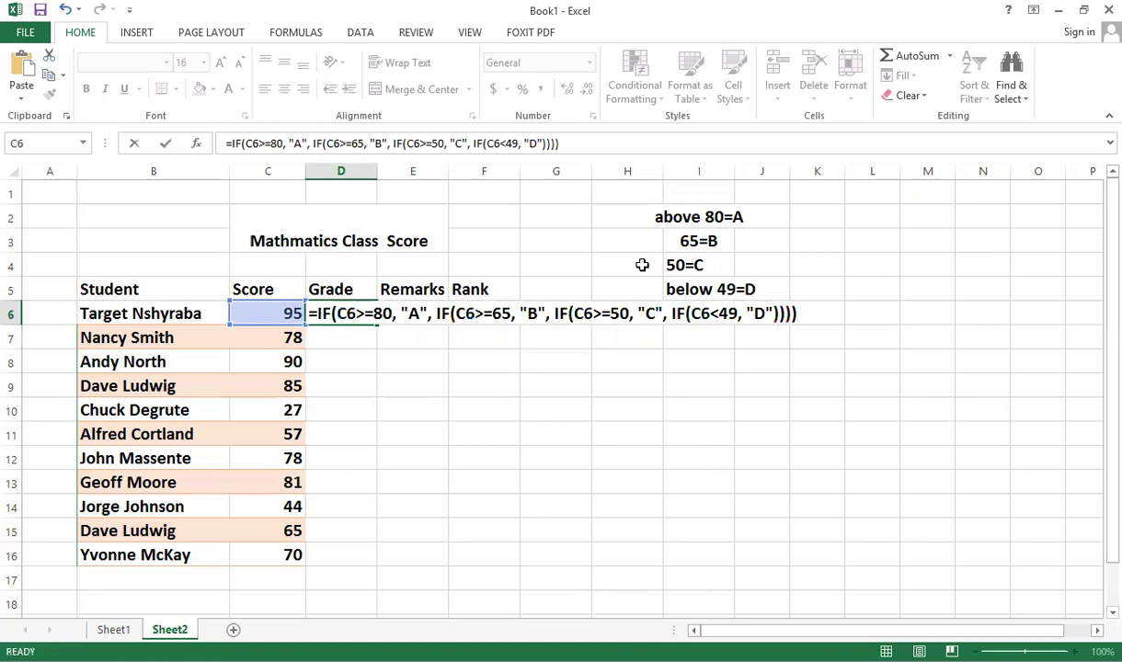
# Enter the nested IF formula in Grade cell D6 and copy it down through D16.
pyautogui.press('Return')
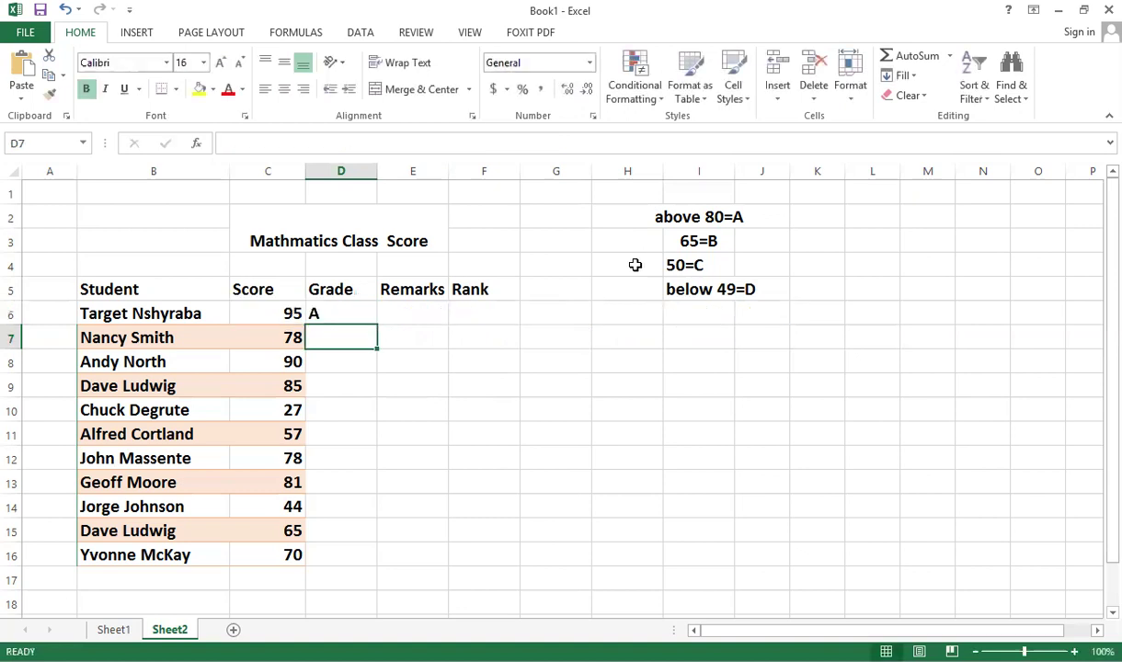
pyautogui.click(356, 315)
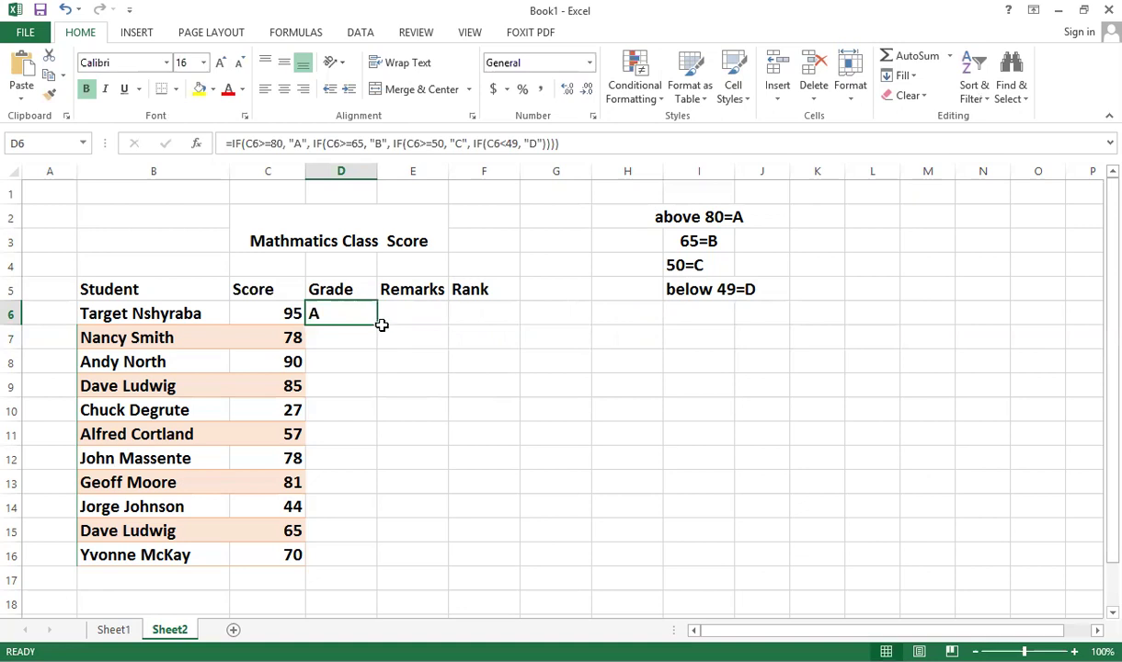
pyautogui.moveTo(379, 325); pyautogui.dragTo(380, 561)
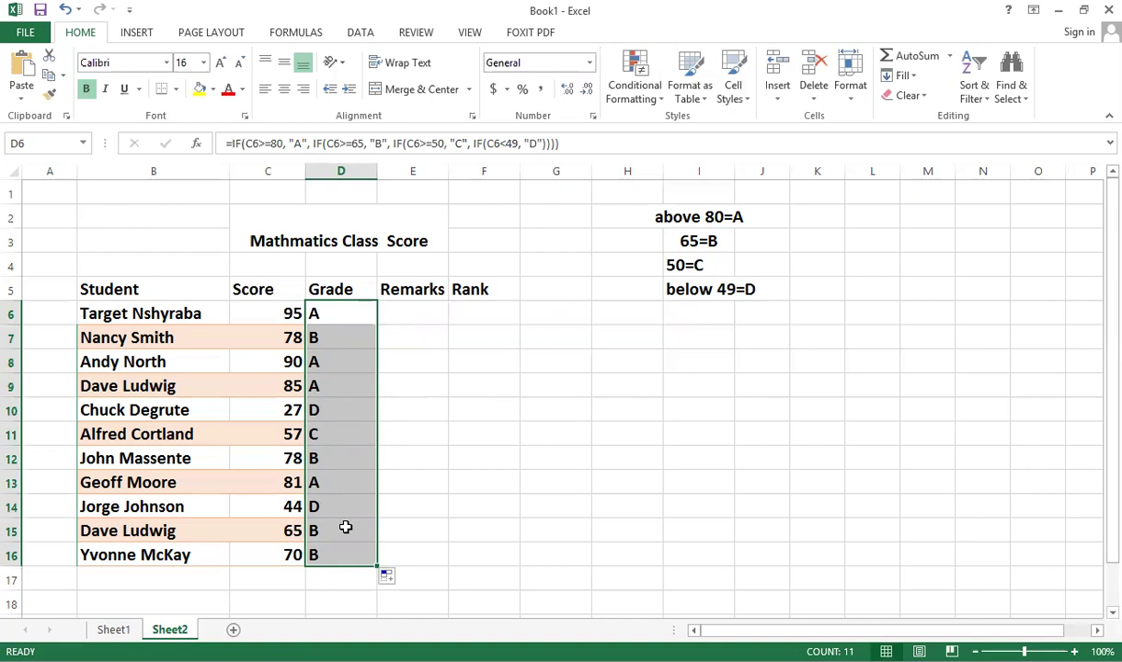
# Start an IF formula in Remarks cell E6 that tests whether score C6 is >=50.
pyautogui.click(423, 307)
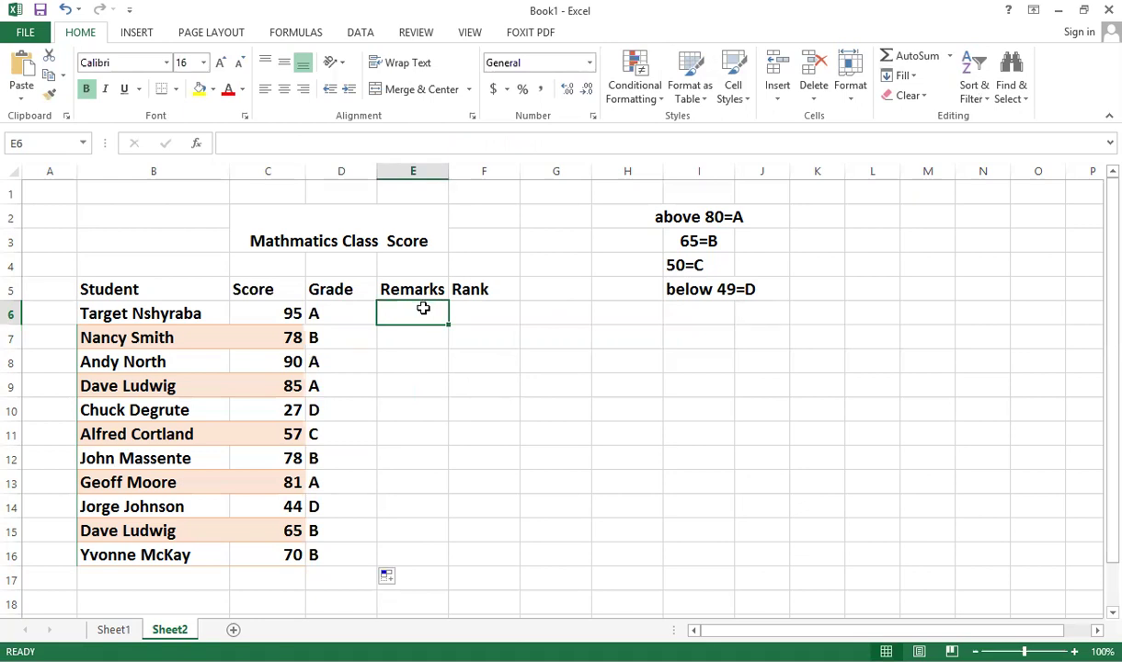
pyautogui.write('i')
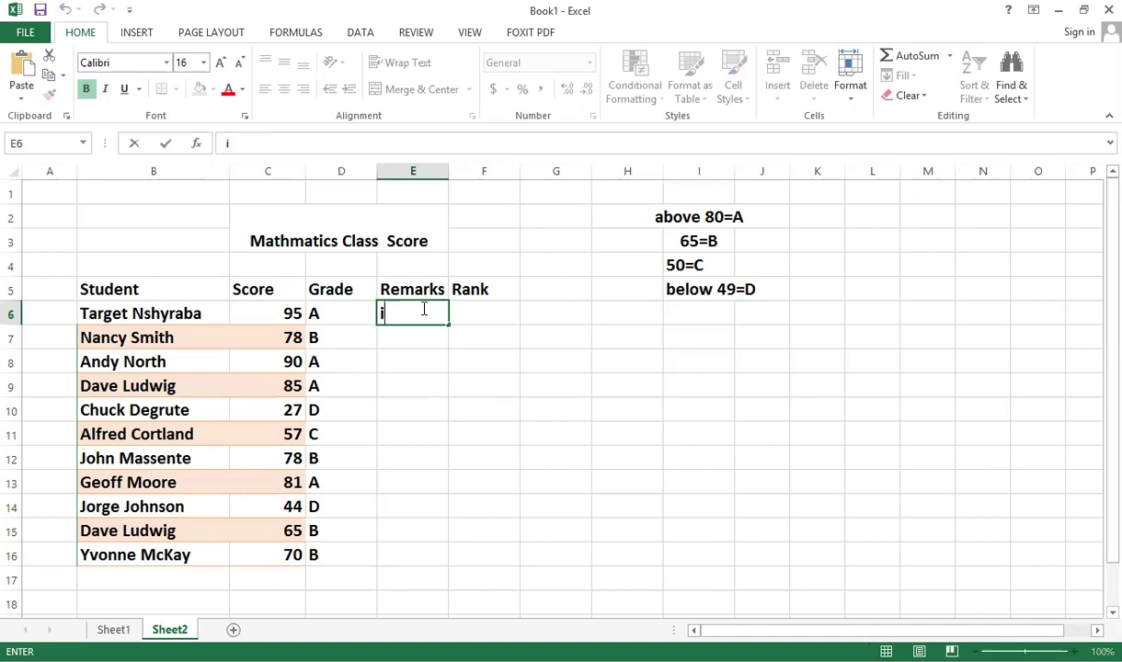
pyautogui.press('BackSpace')
pyautogui.write('=')
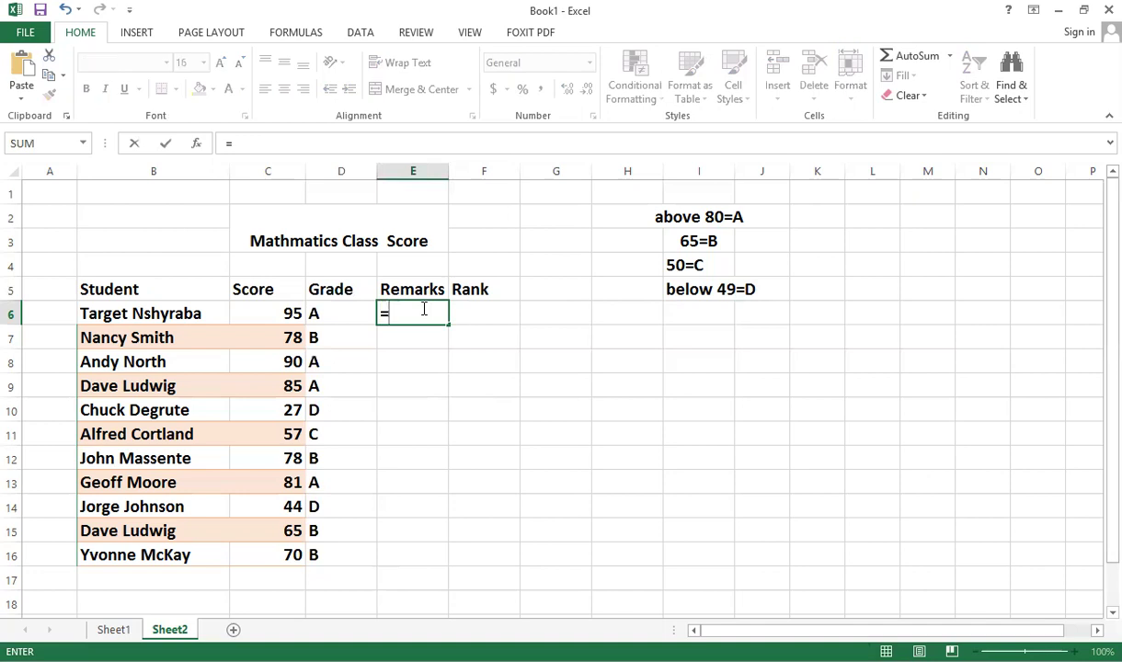
pyautogui.write('if')
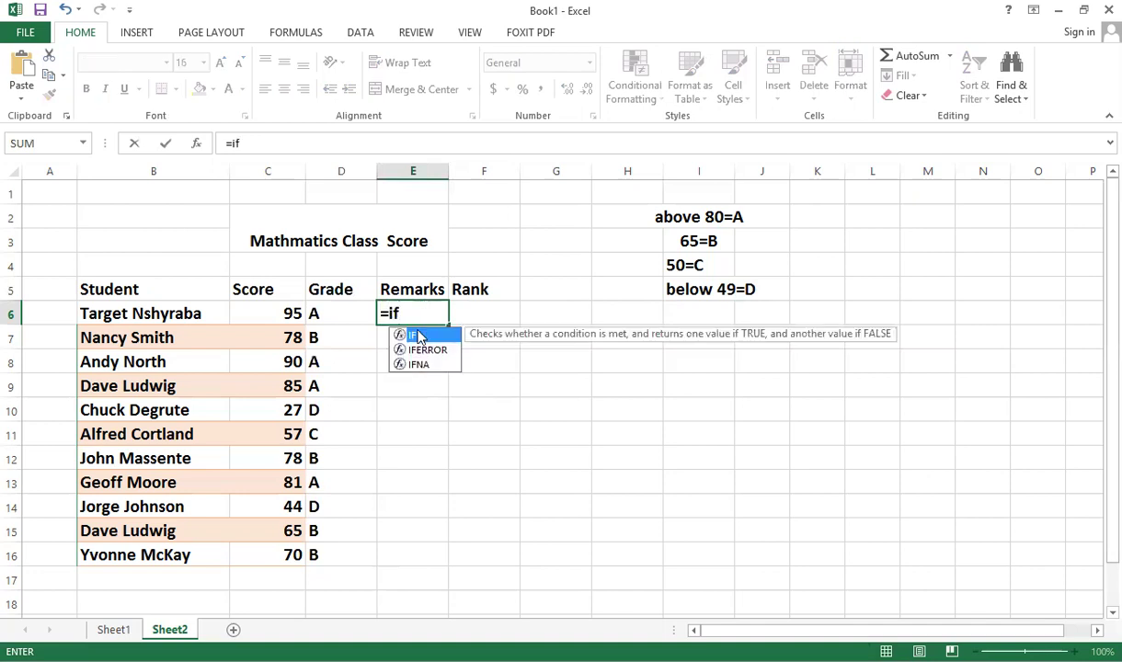
pyautogui.doubleClick(419, 336)
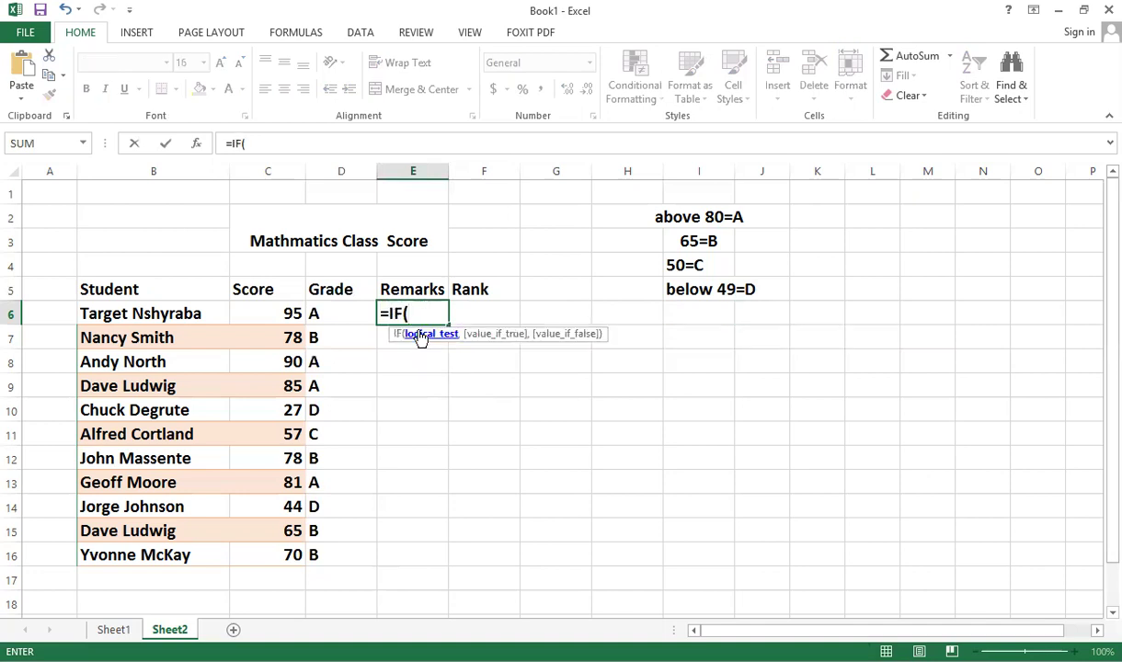
pyautogui.click(278, 314)
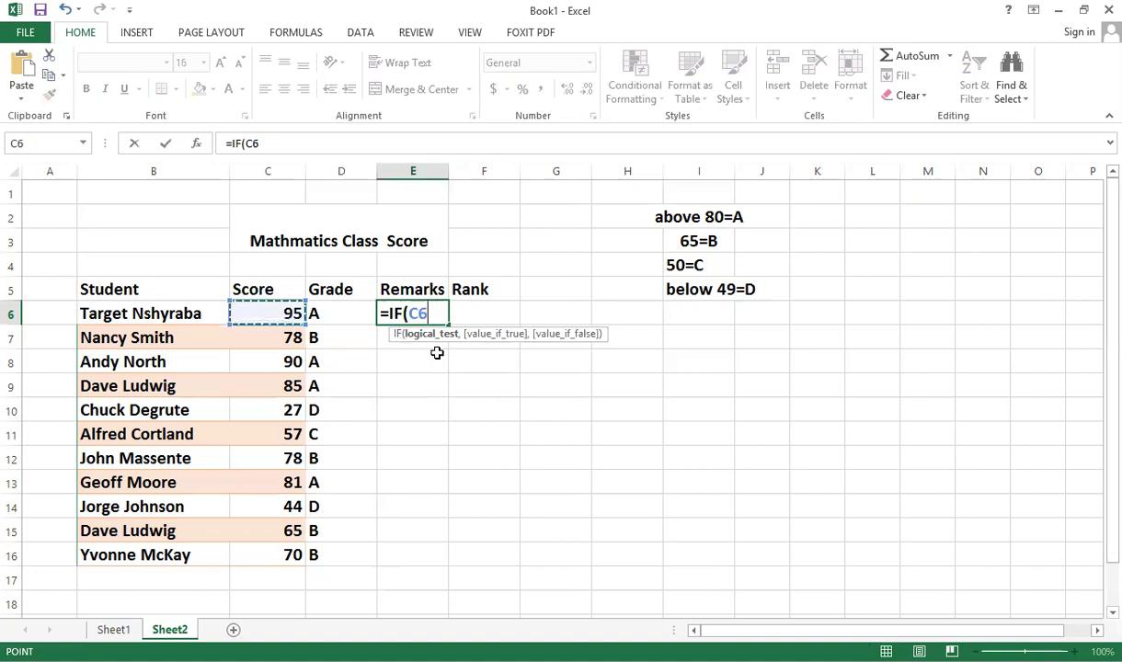
pyautogui.write('>')
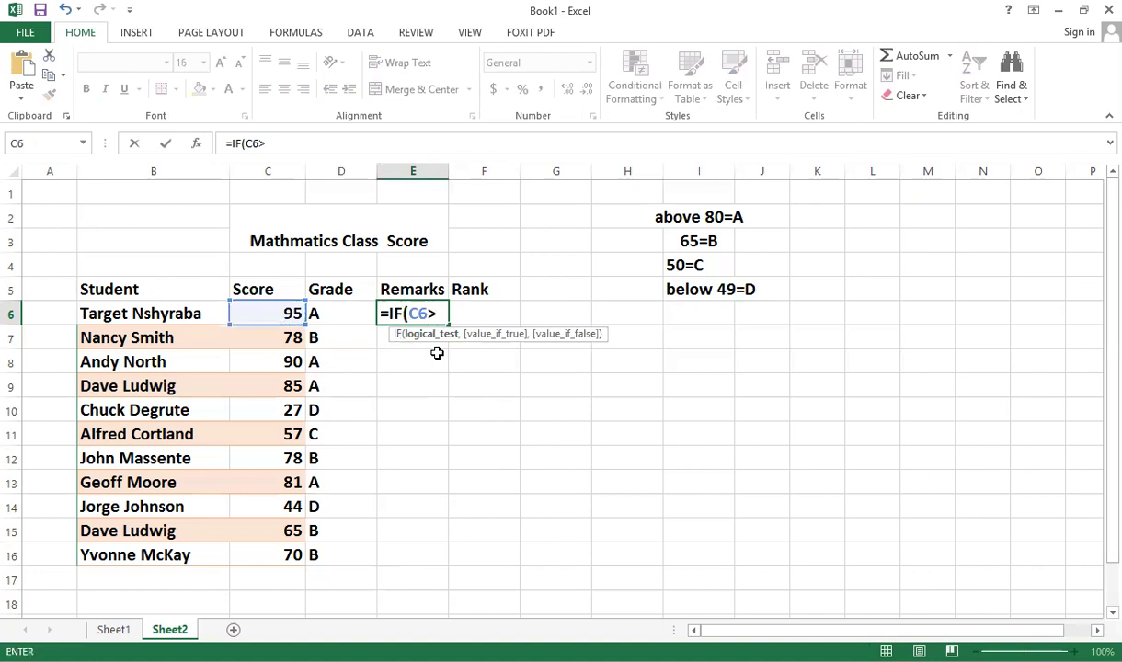
pyautogui.write('=50, ')
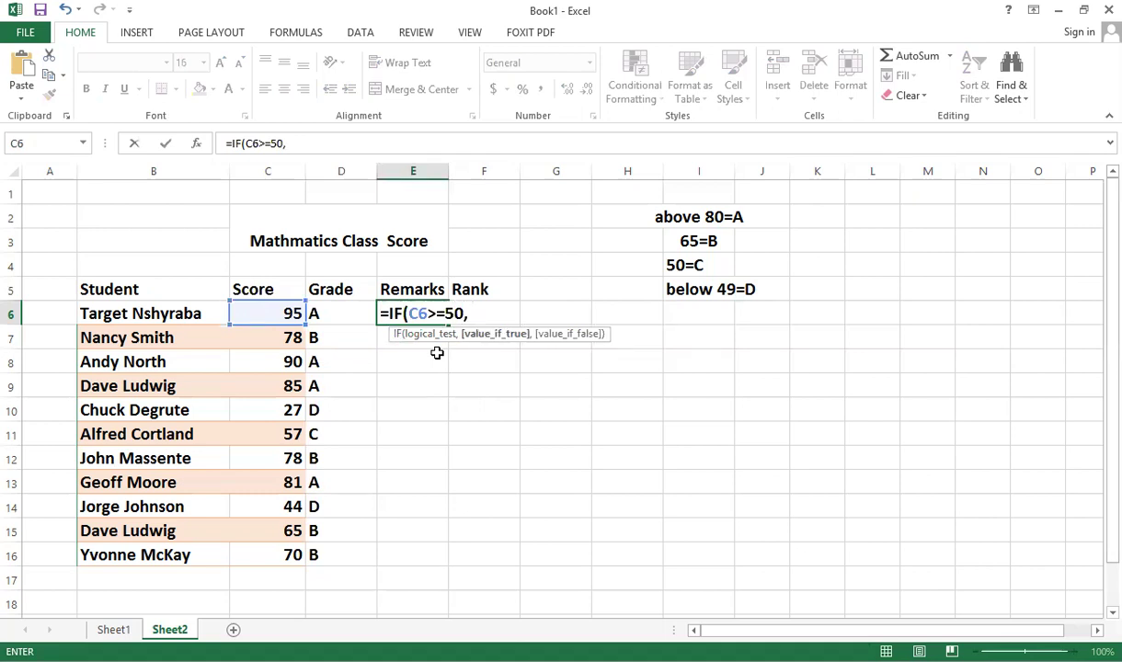
# Complete the E6 formula so it returns "Pass" when the test is true and "Fail" otherwise.
pyautogui.write('"Pass",')
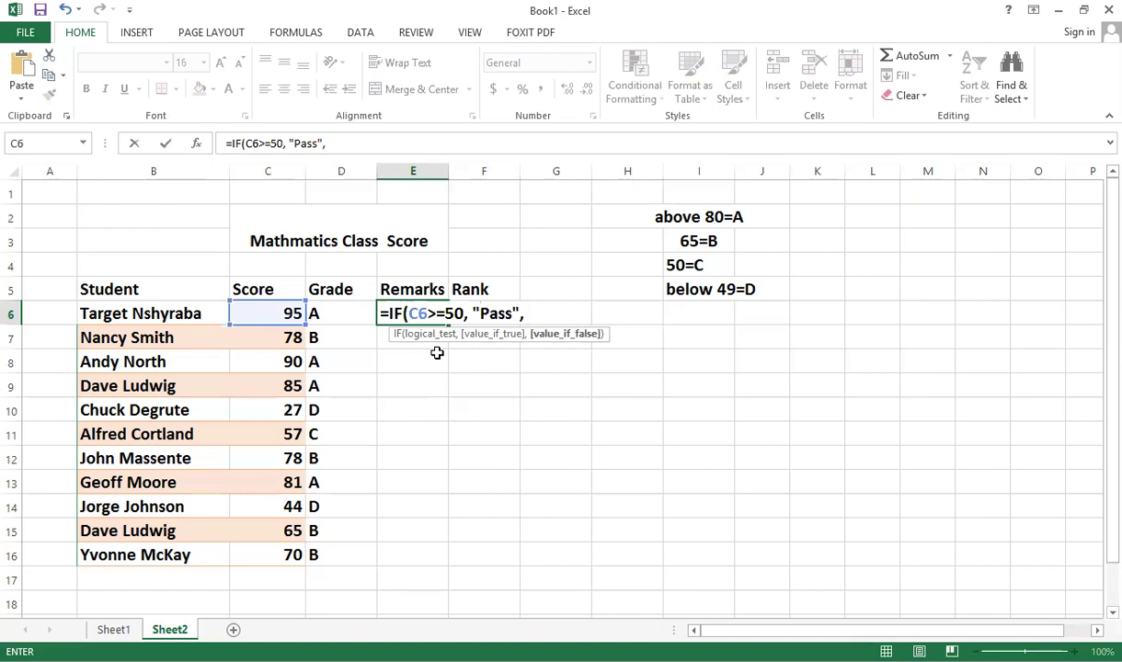
pyautogui.write('"f')
pyautogui.press('BackSpace')
pyautogui.write('Fail")')
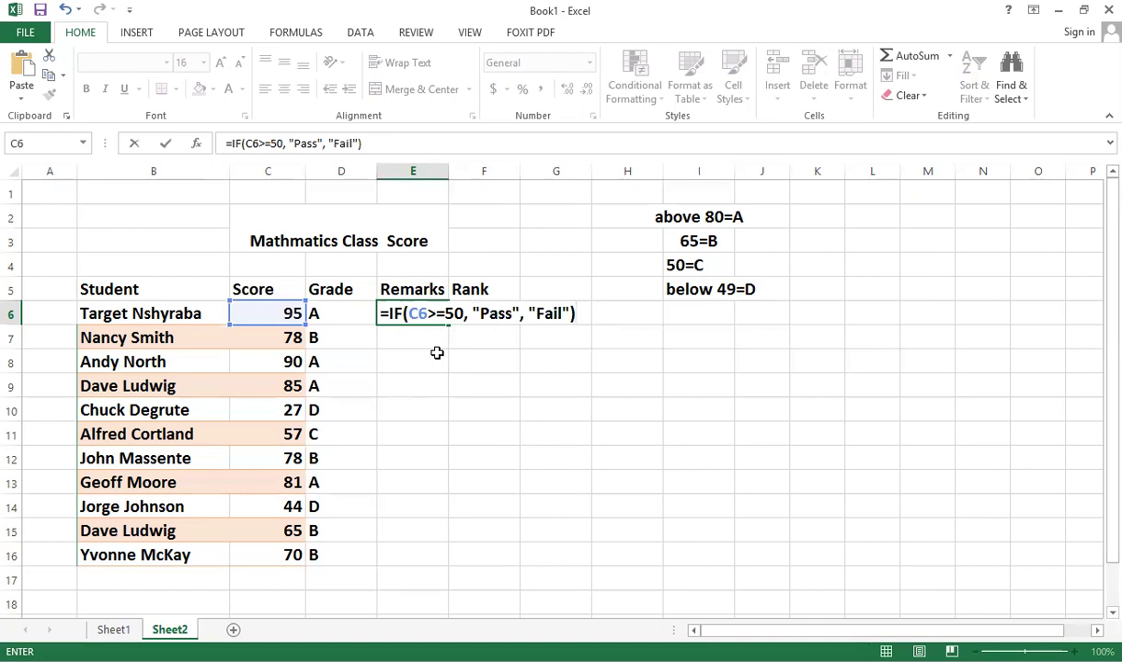
# Enter the Pass/Fail formula in E6 and copy it down the Remarks column through E16.
pyautogui.press('Return')
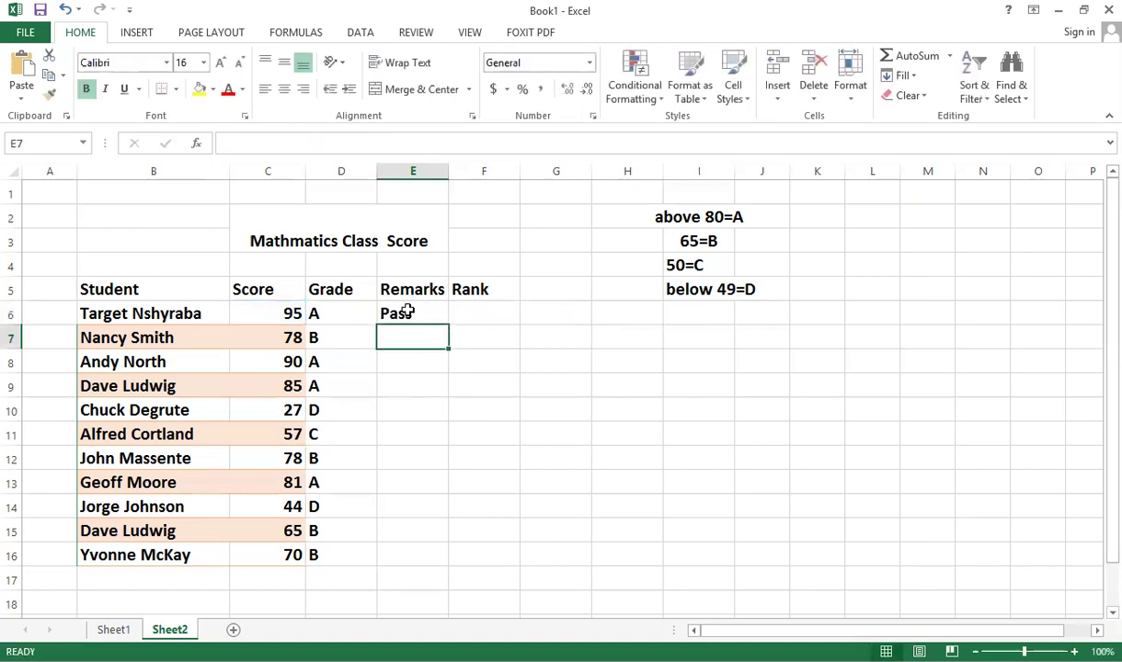
pyautogui.click(407, 312)
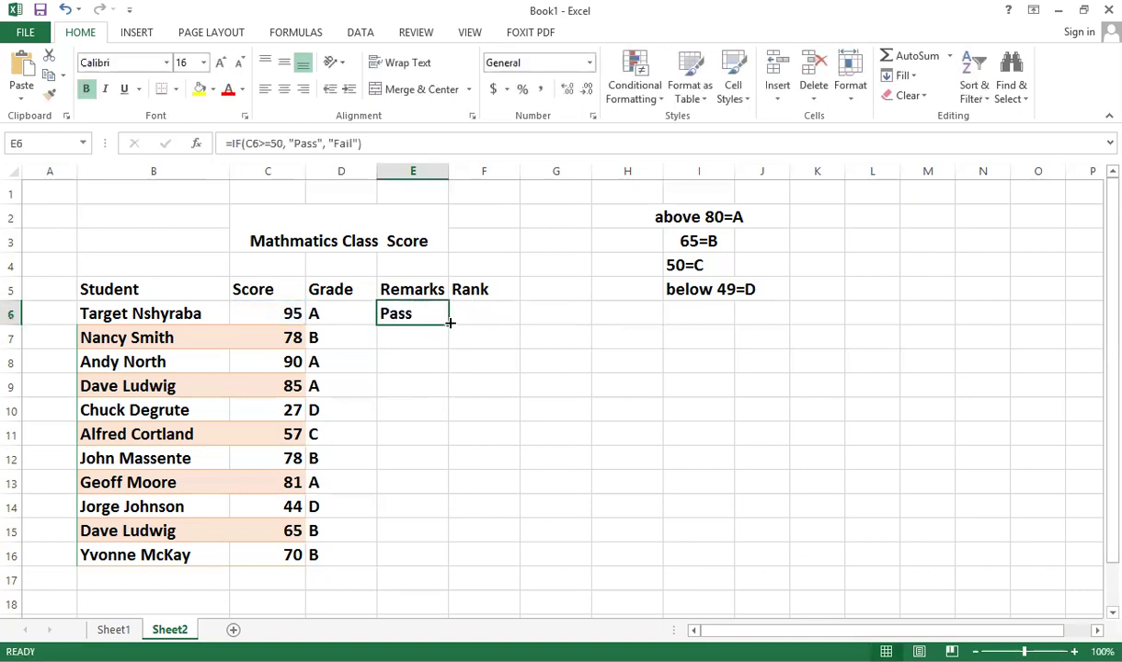
pyautogui.moveTo(450, 323); pyautogui.dragTo(425, 561)
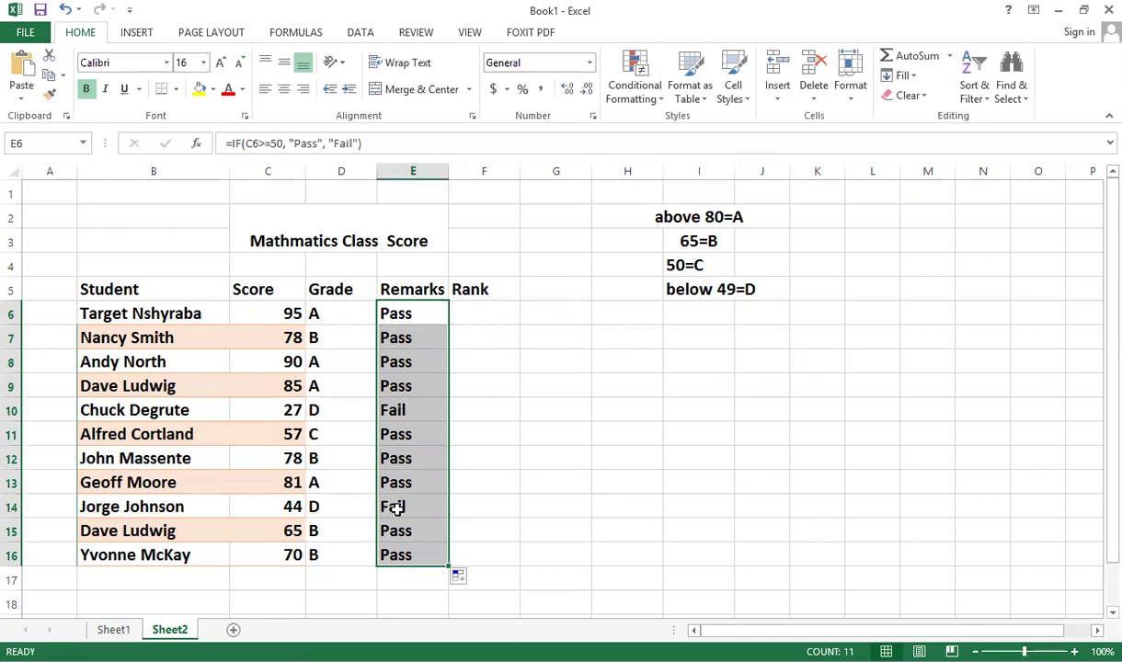
# Start a RANK formula in Rank cell F6 with score C6 as the number to rank.
pyautogui.click(481, 312)
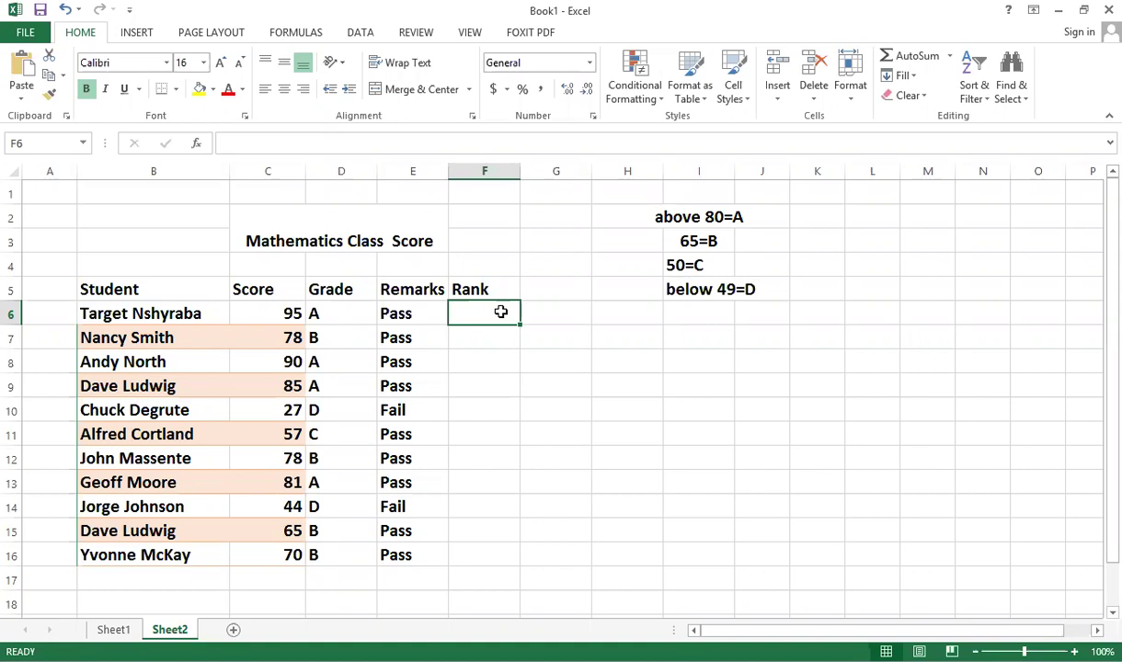
pyautogui.write('=')
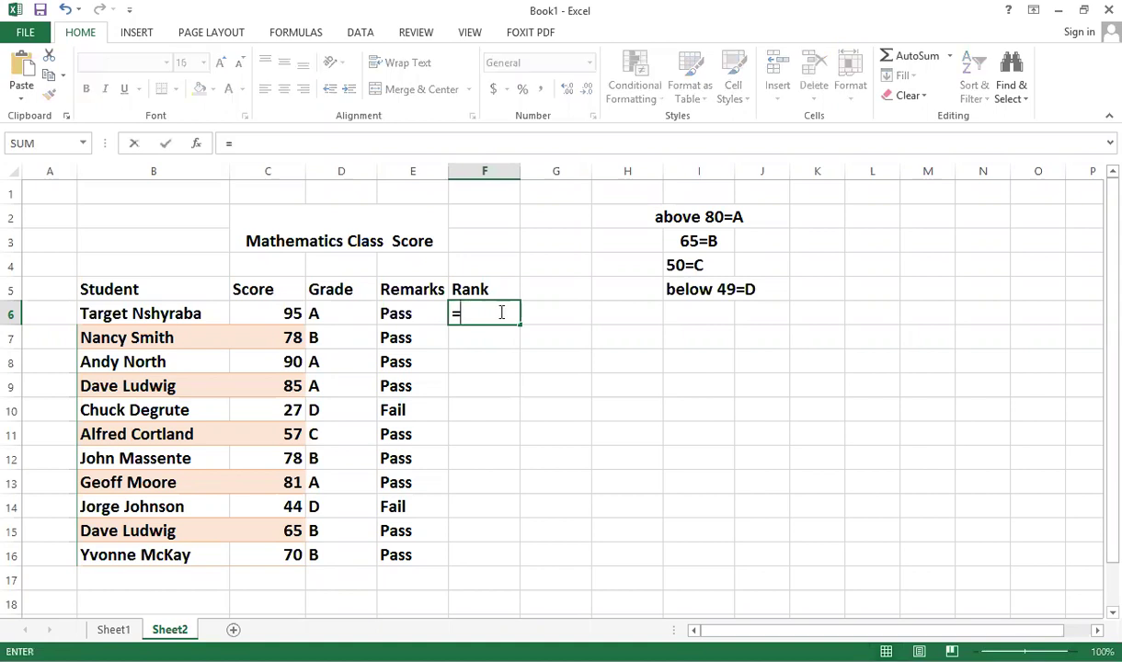
pyautogui.write('ra')
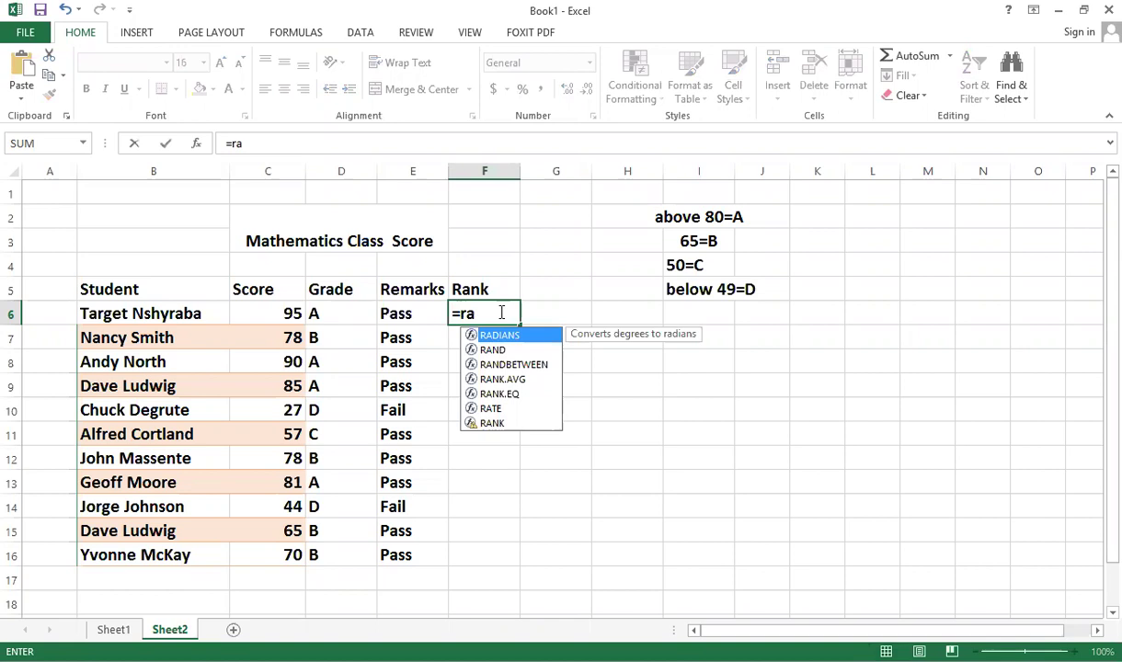
pyautogui.write('n')
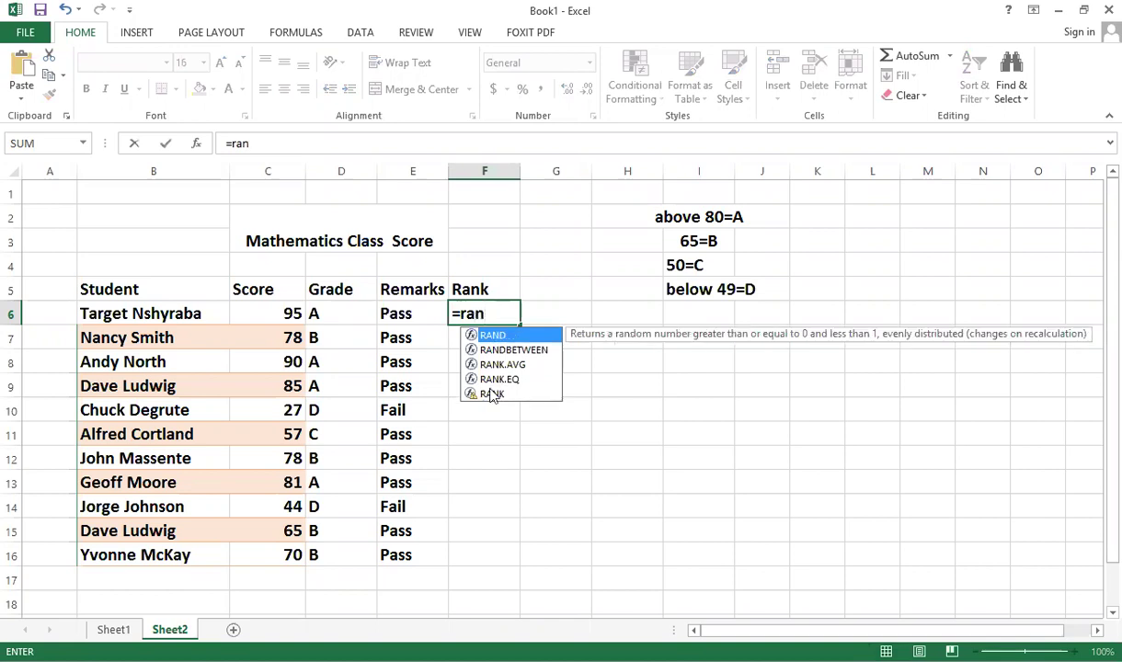
pyautogui.doubleClick(493, 394)
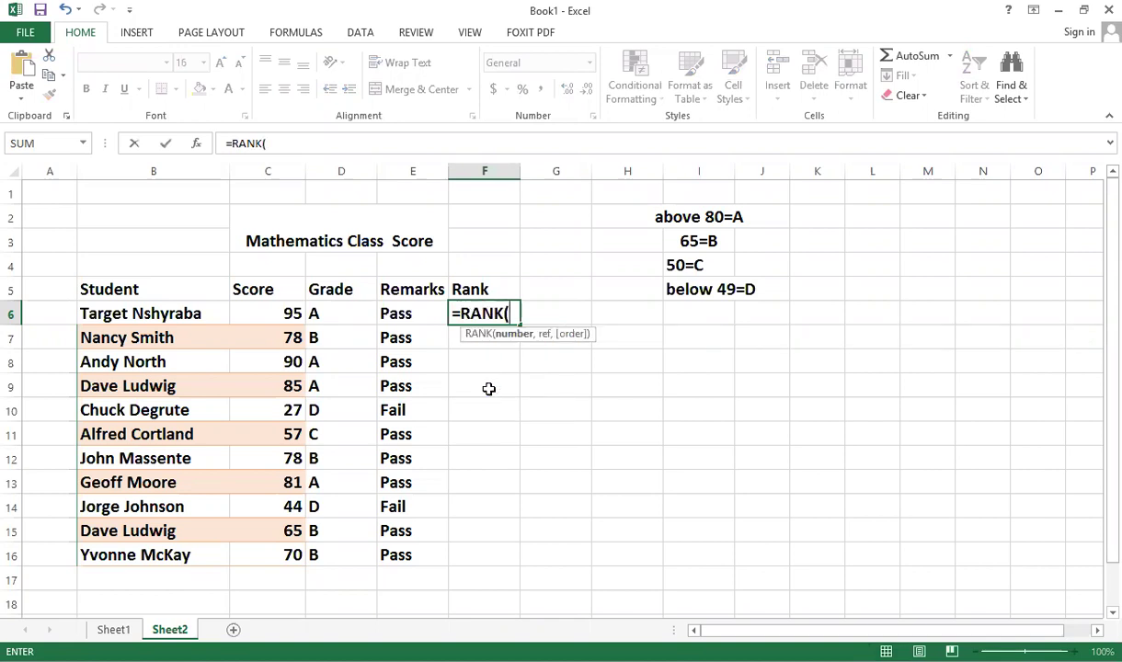
pyautogui.click(293, 313)
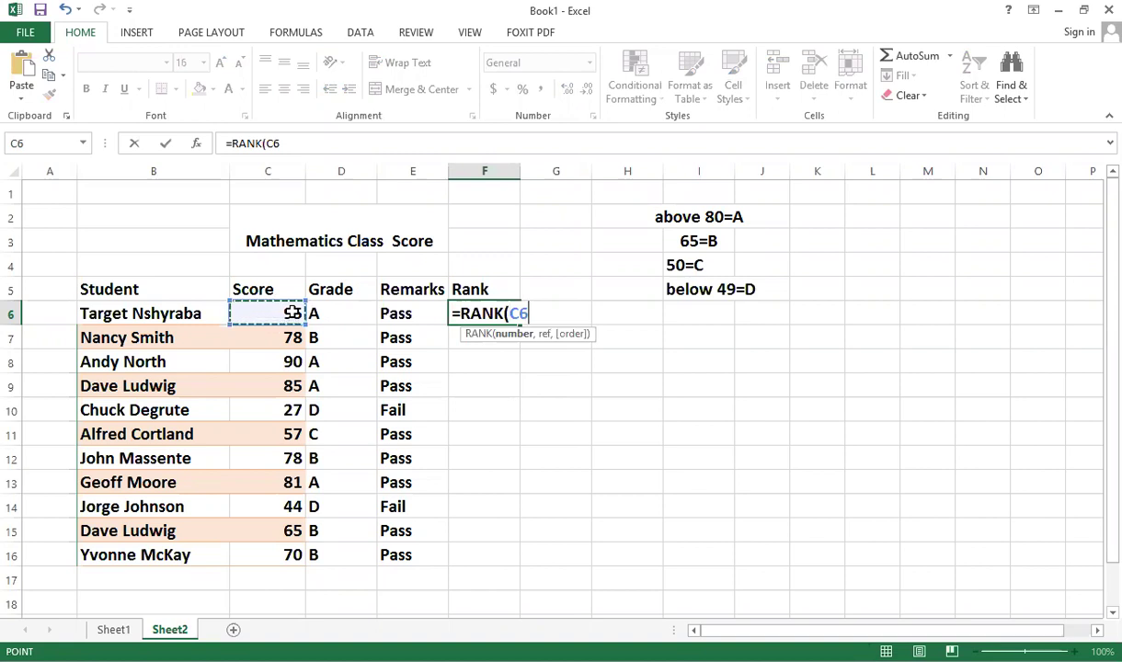
pyautogui.write(',')
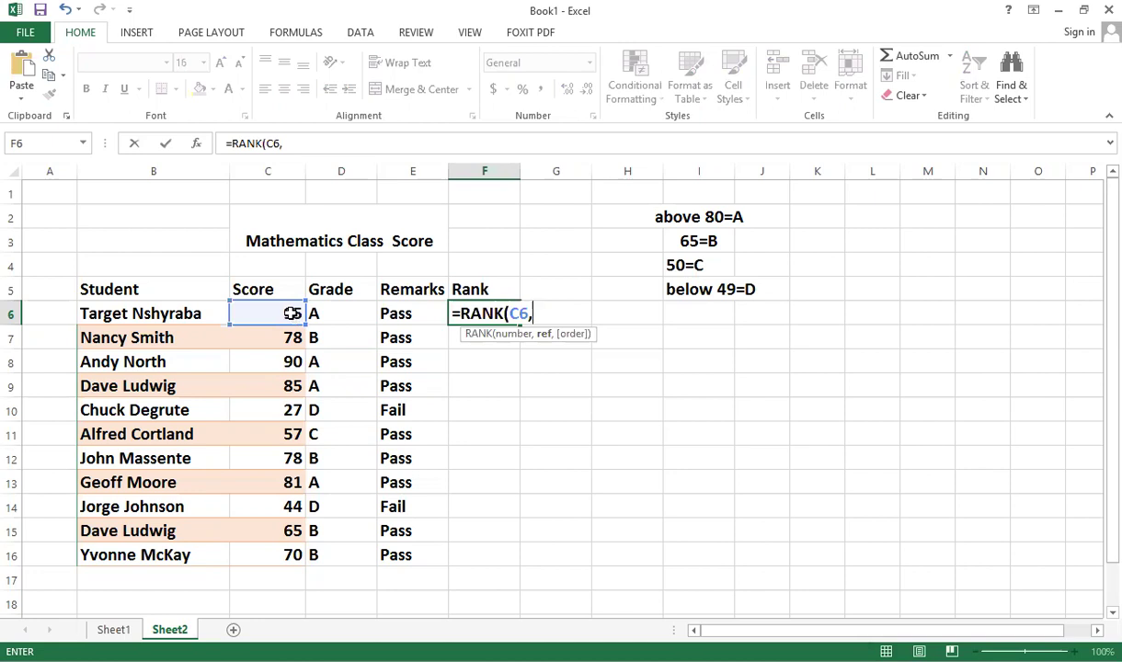
# Use the score range C6:C16 as the reference list in the F6 RANK formula.
pyautogui.click(292, 314)
pyautogui.moveTo(291, 314); pyautogui.dragTo(292, 411)
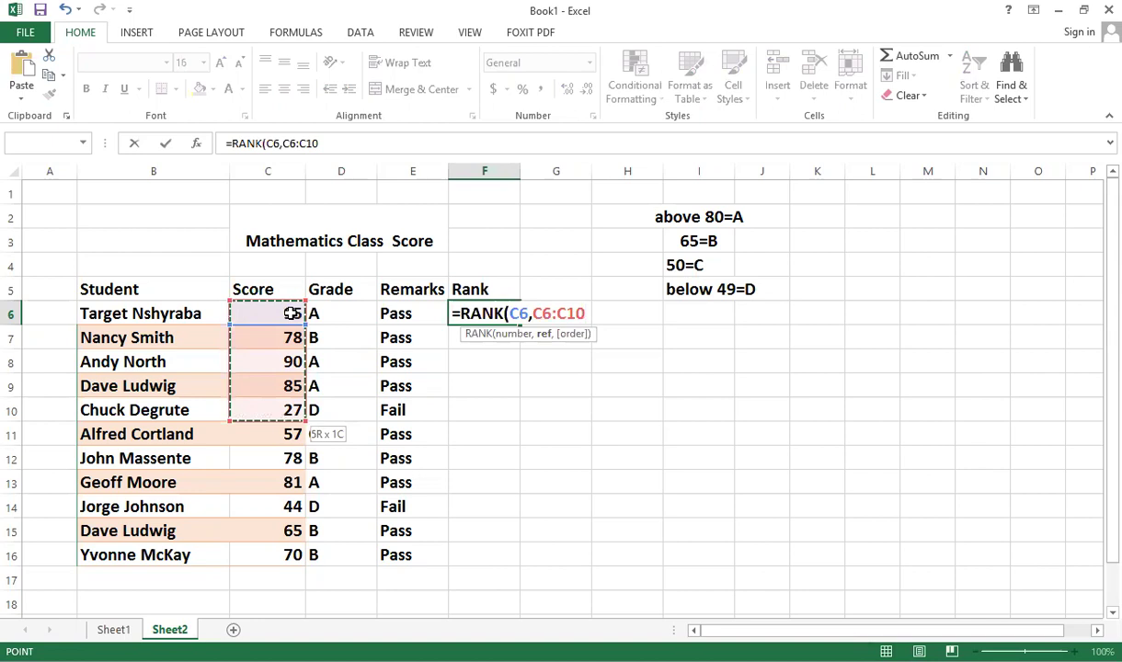
pyautogui.hotkey('ctrl', 'shift', 'Down')
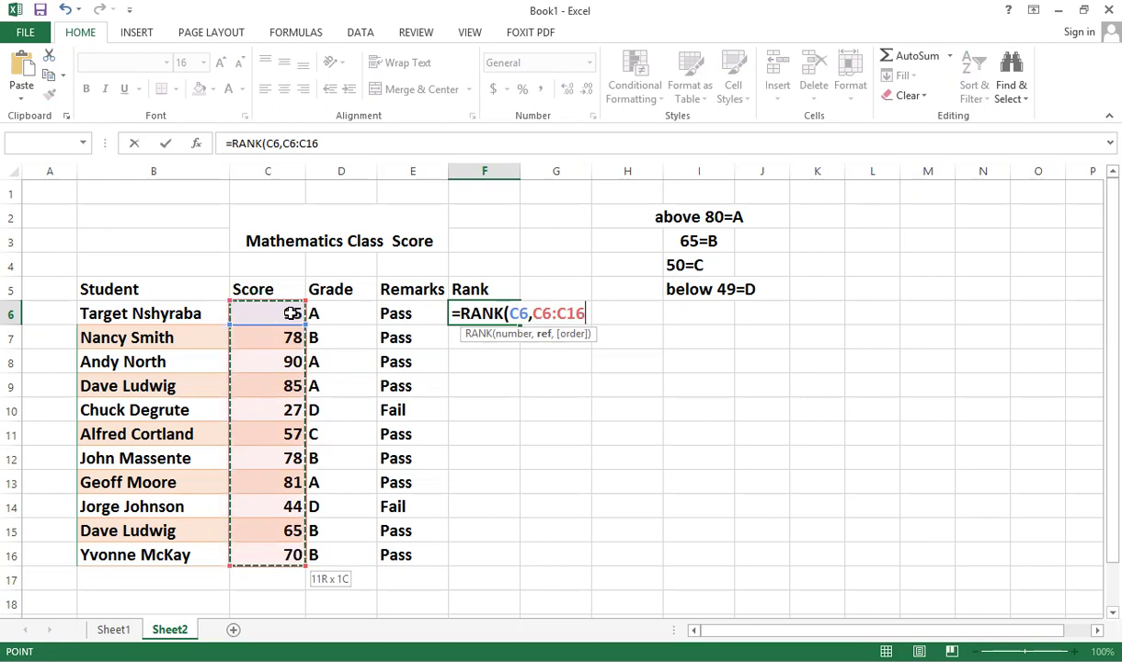
pyautogui.write(',')
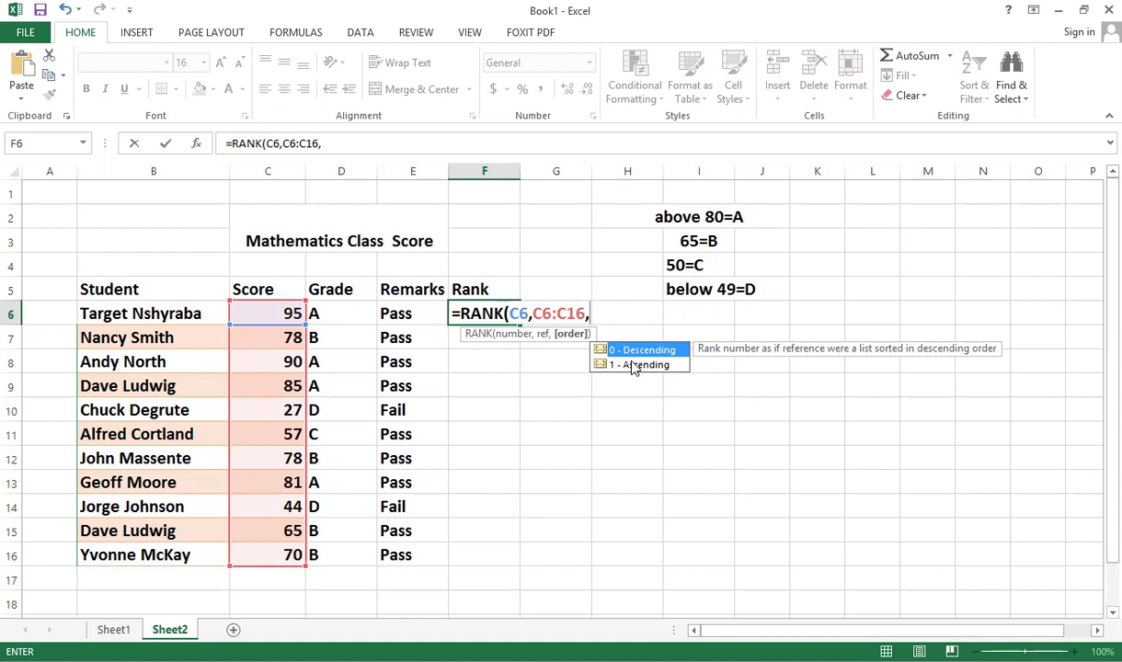
# Set the RANK order in F6 to 1 (Ascending), close the parenthesis and enter the formula.
pyautogui.click(633, 366)
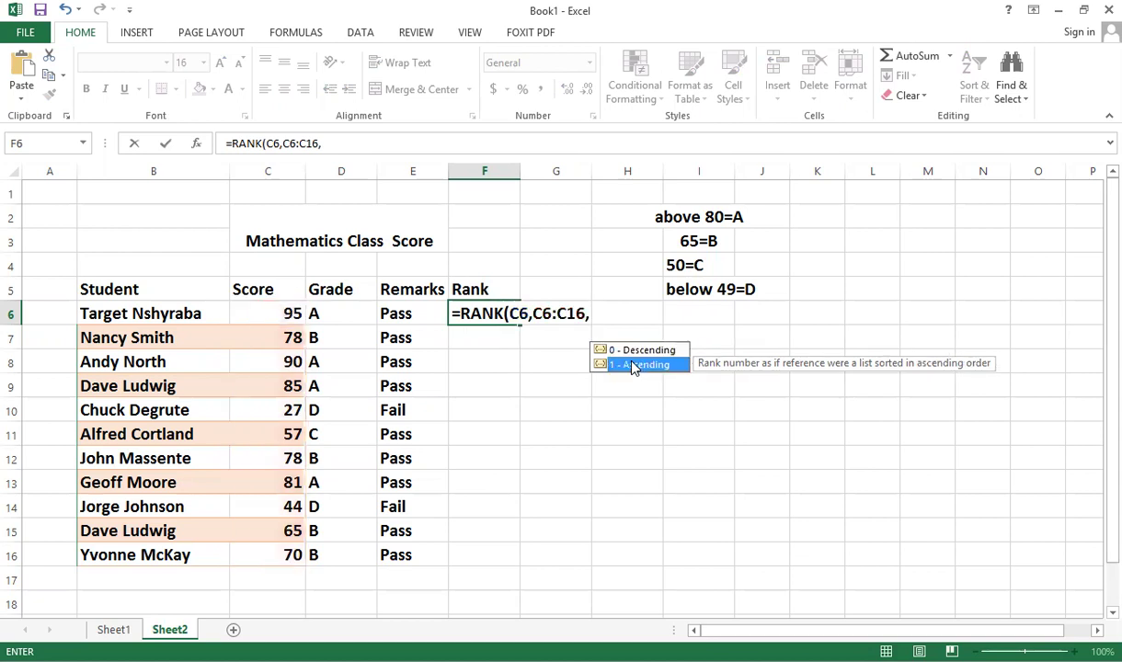
pyautogui.doubleClick(633, 365)
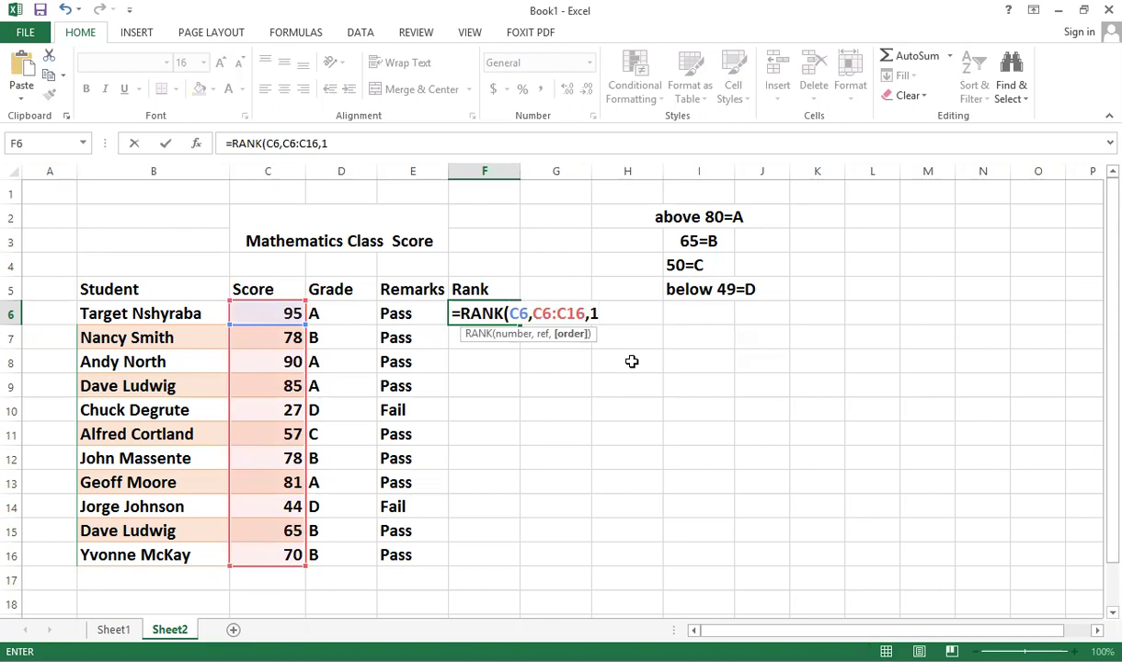
pyautogui.press('BackSpace')
pyautogui.write('1')
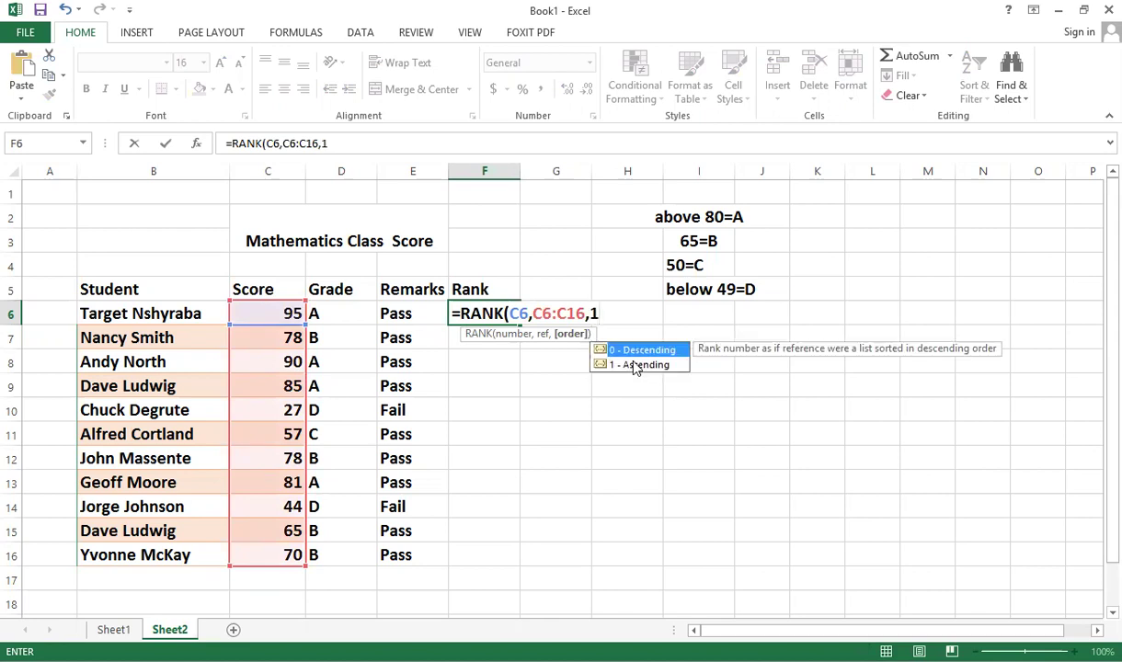
pyautogui.write(')')
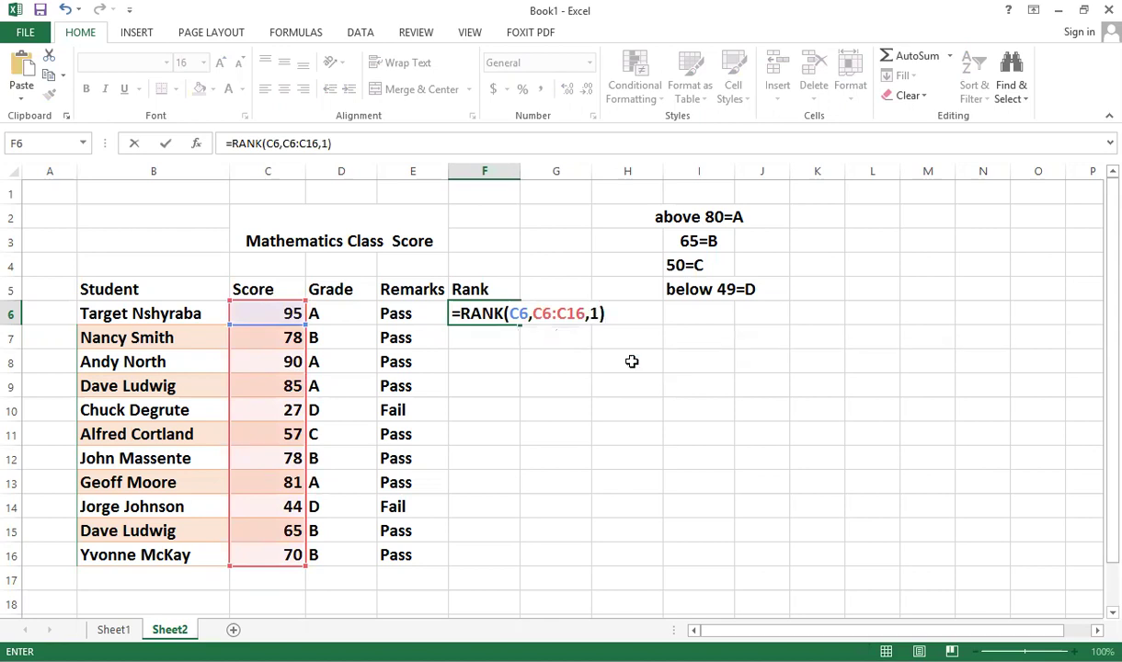
pyautogui.press('Return')
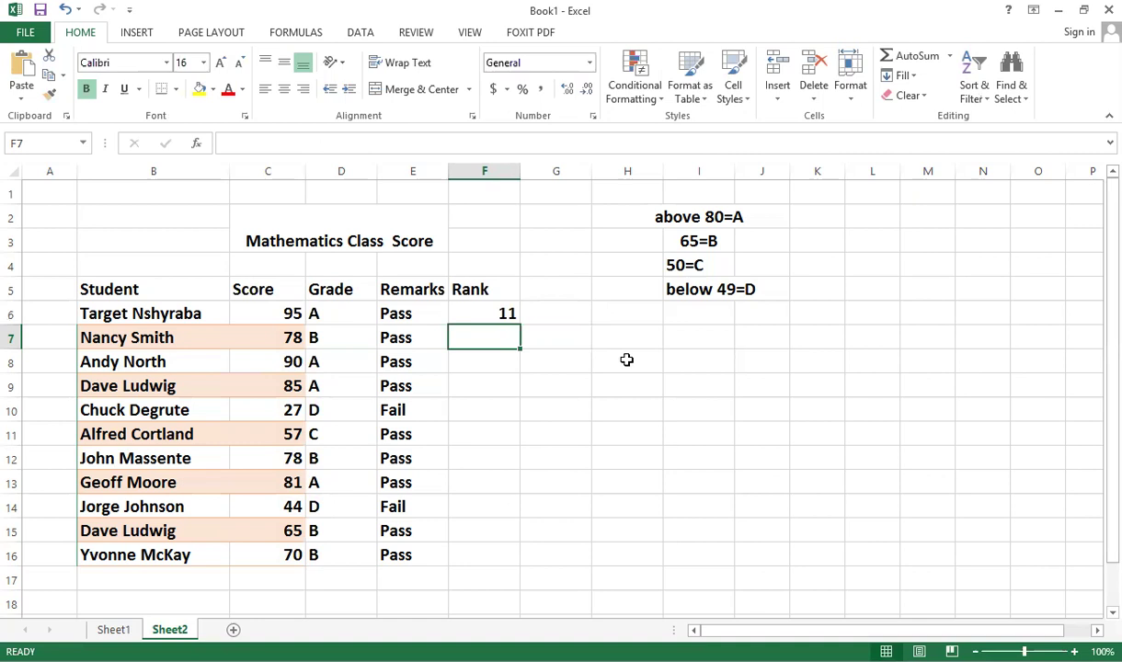
# Replace the formula in Rank cell F6 with =RANK(C6,C6:C16,0) to rank the scores in descending order.
pyautogui.click(505, 313)
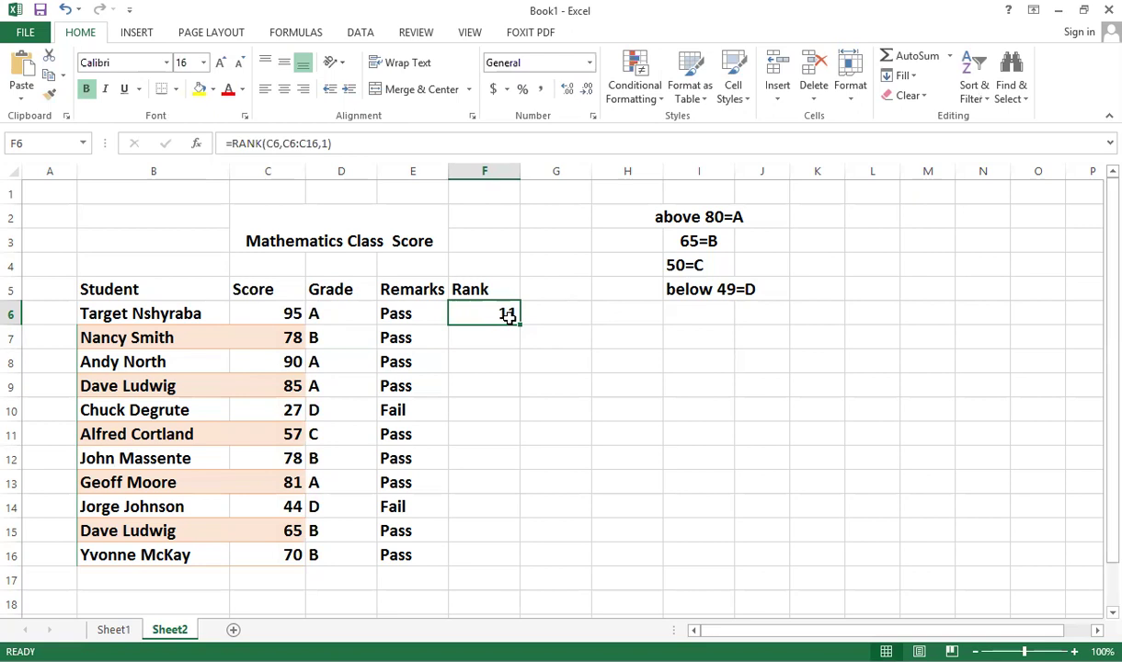
pyautogui.write('=')
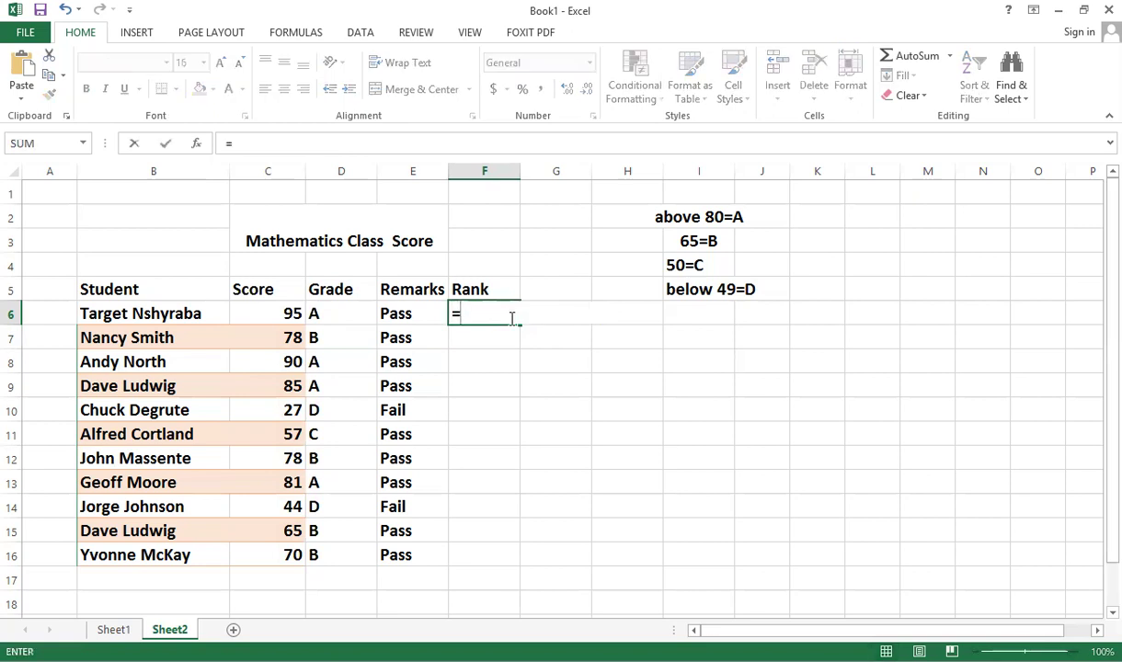
pyautogui.write('ra')
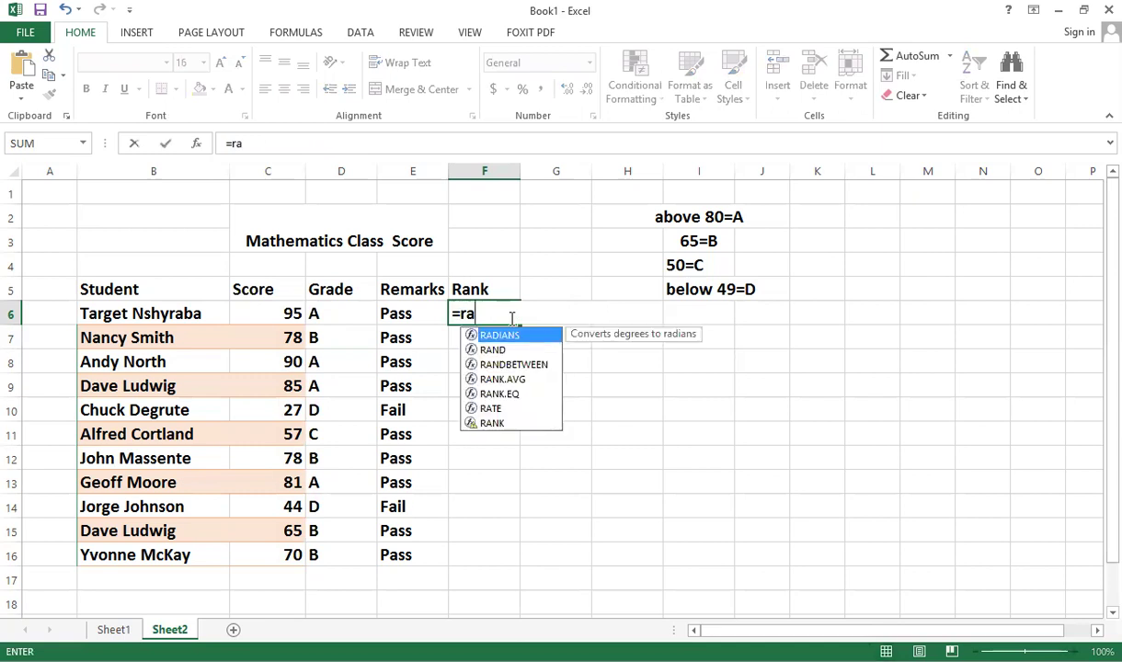
pyautogui.doubleClick(504, 425)
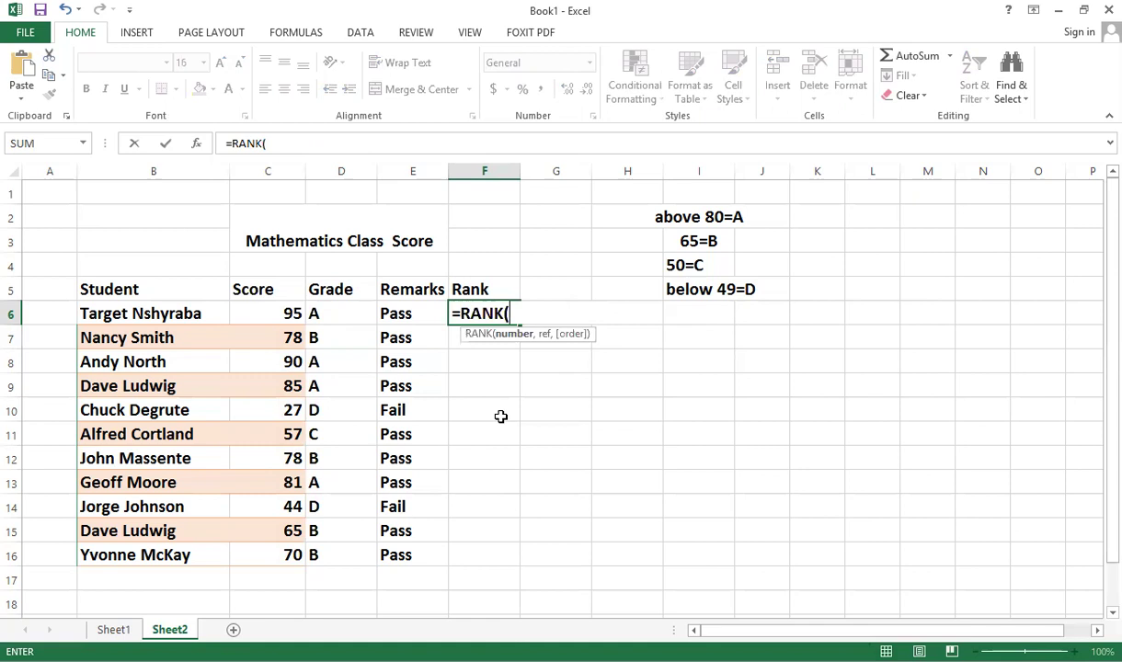
pyautogui.click(291, 315)
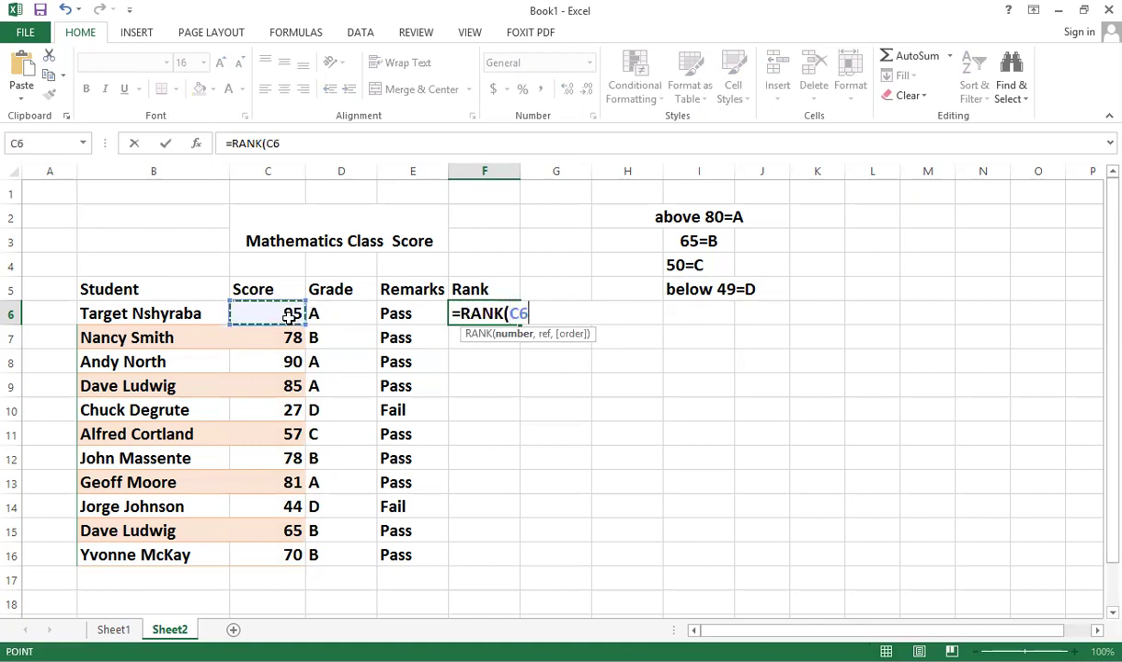
pyautogui.write(',')
pyautogui.moveTo(288, 311); pyautogui.dragTo(276, 558)
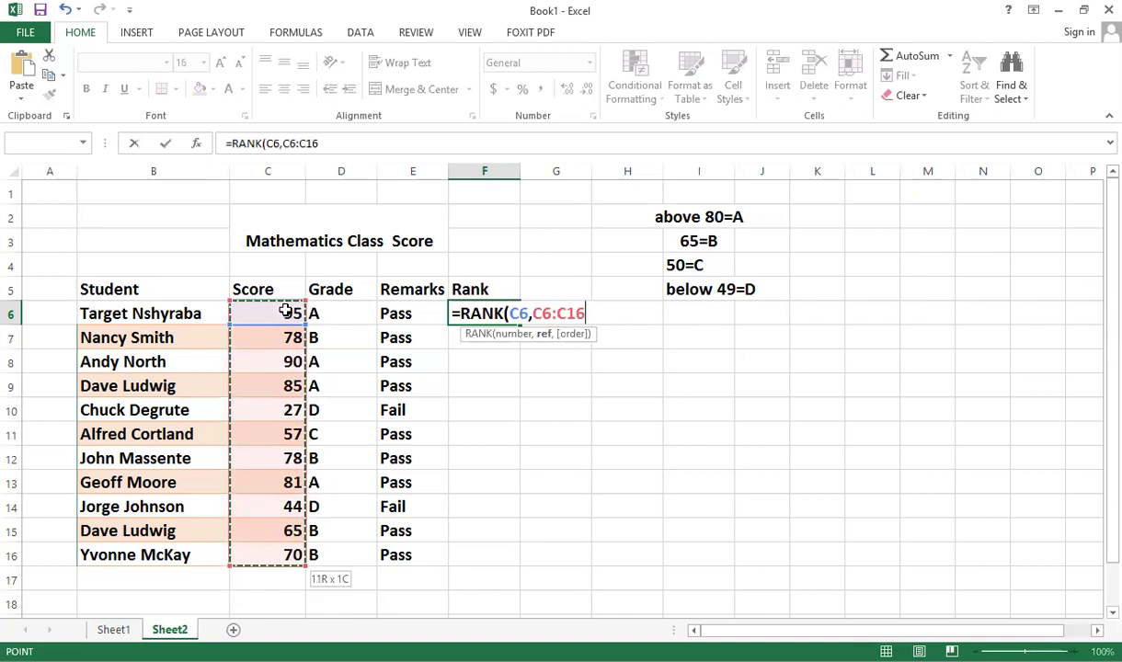
pyautogui.write(',')
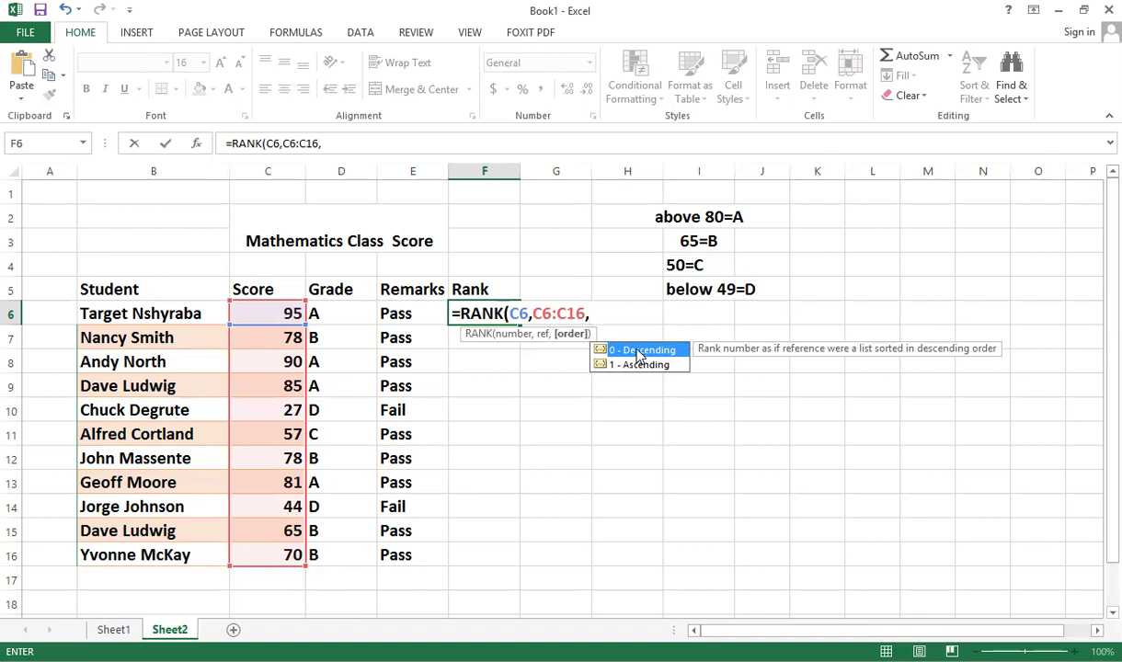
pyautogui.write('0)')
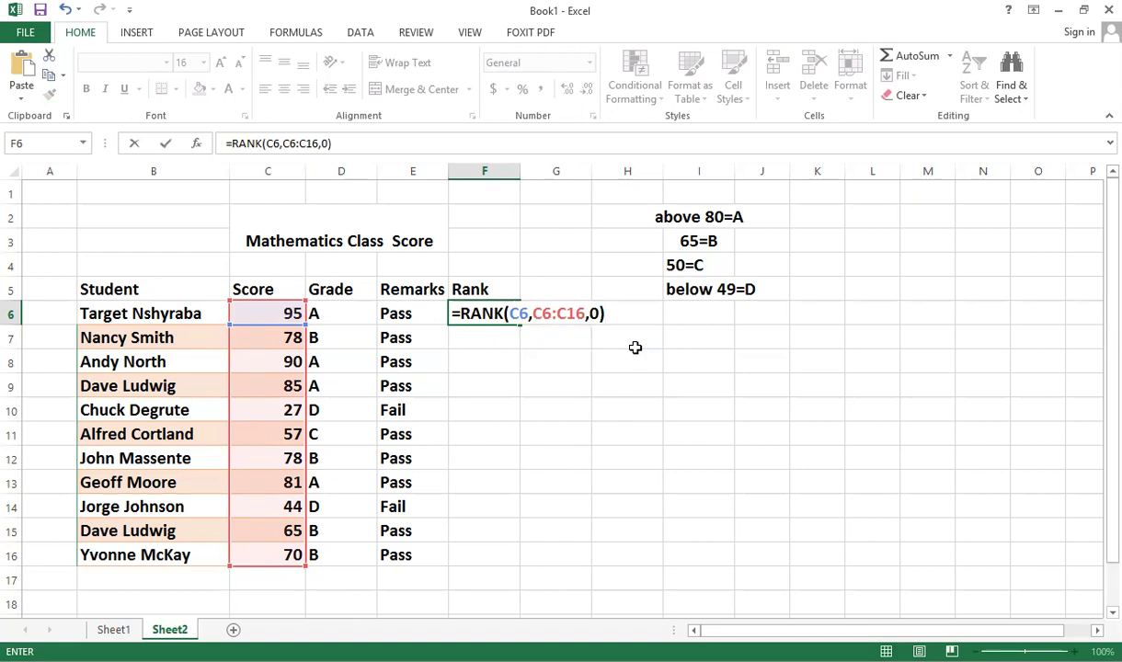
pyautogui.press('Return')
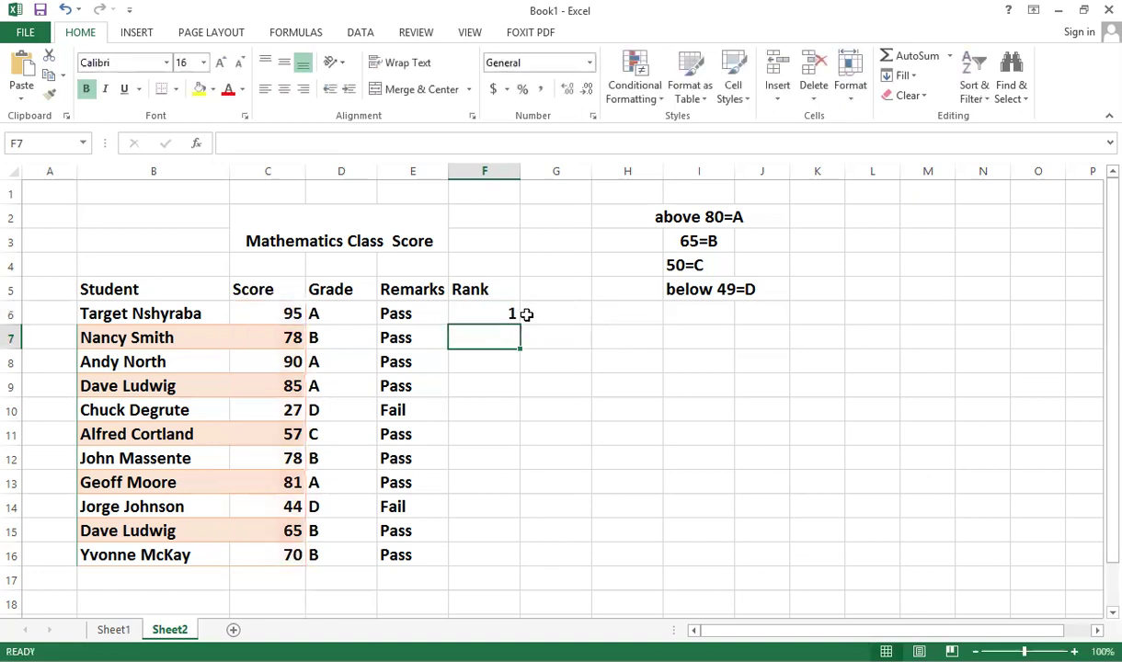
# Try copying the F6 RANK formula down the Rank column through F16, and undo the fill.
pyautogui.click(493, 313)
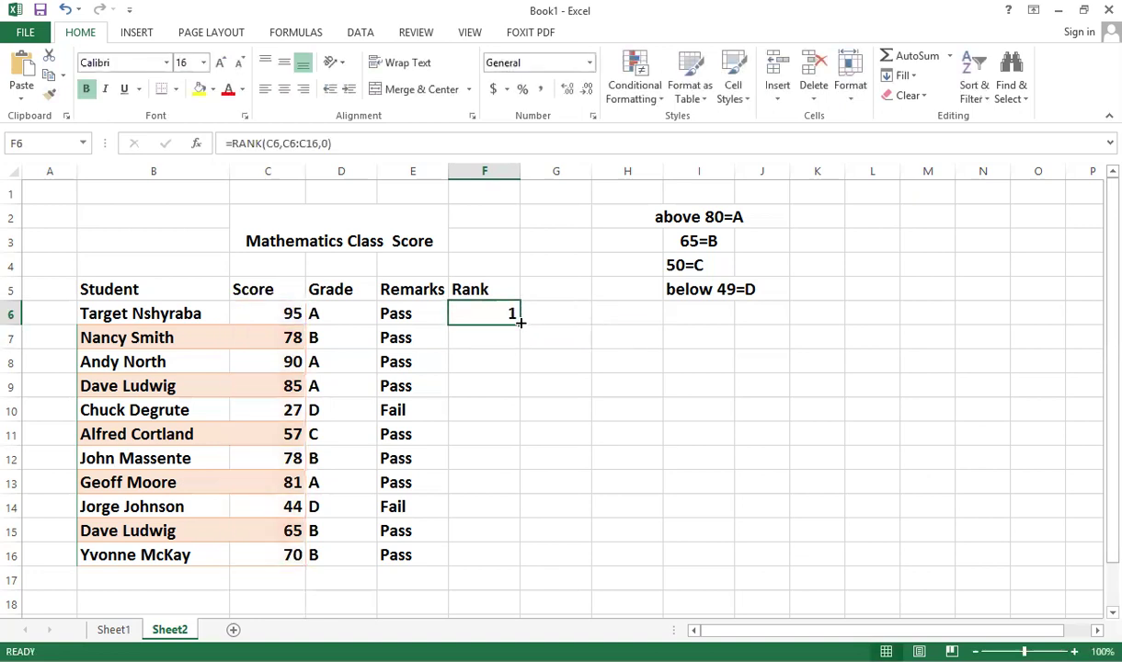
pyautogui.moveTo(520, 322); pyautogui.dragTo(487, 571)
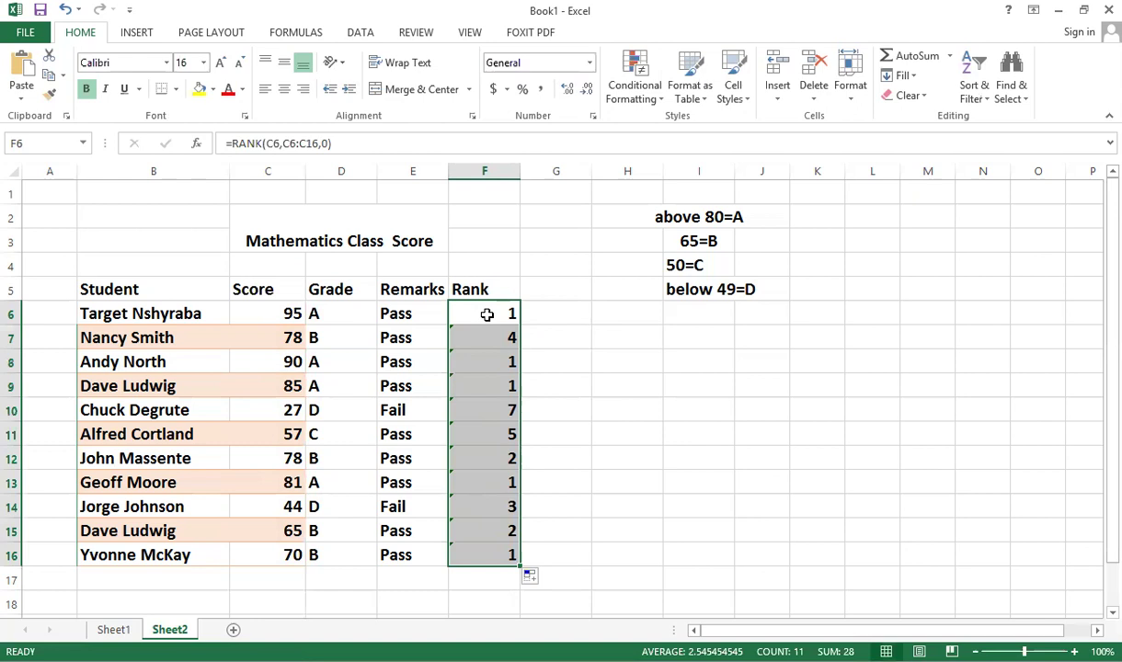
pyautogui.hotkey('ctrl', 'z')
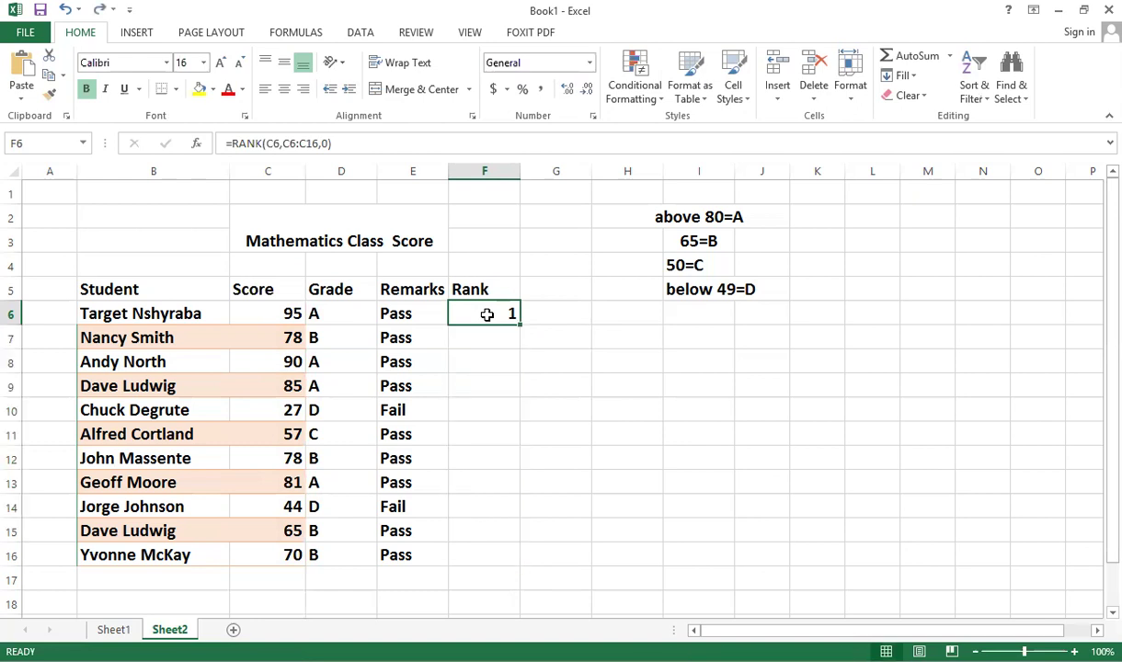
pyautogui.hotkey('ctrl', 'z')
pyautogui.doubleClick(503, 314)
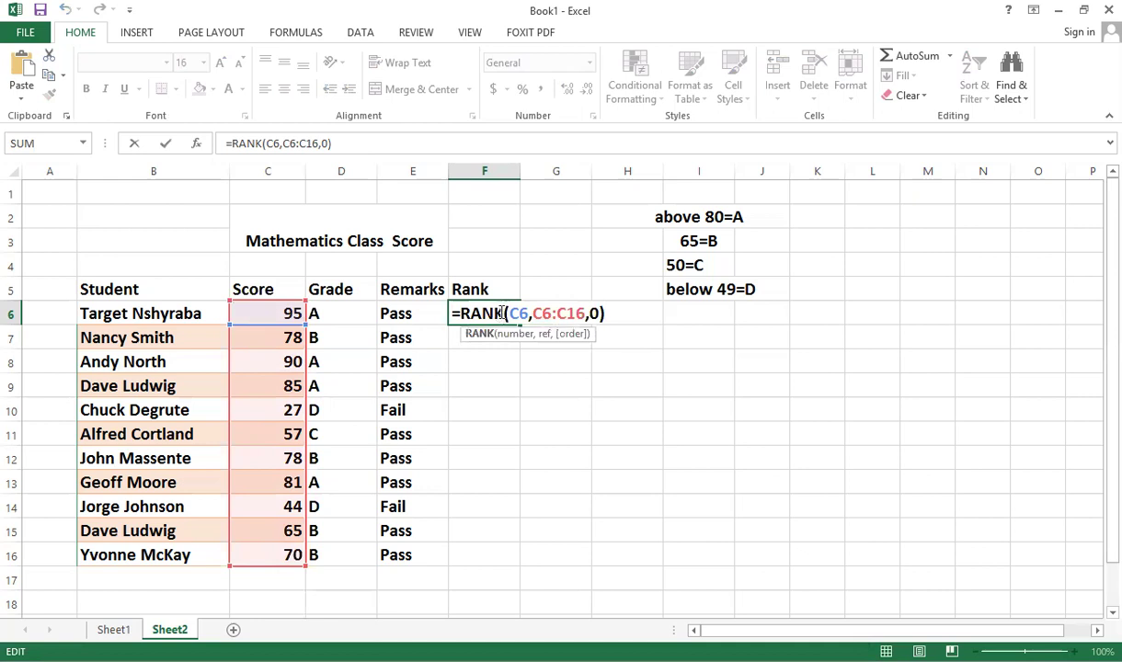
pyautogui.click(501, 357)
pyautogui.click(499, 310)
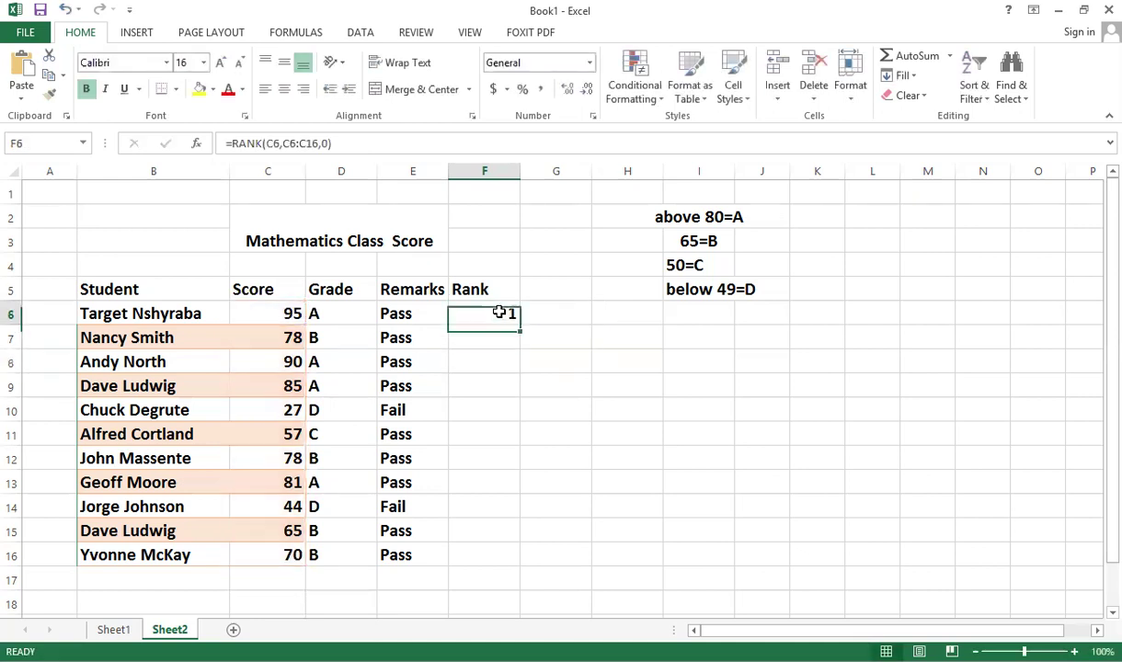
pyautogui.doubleClick(501, 311)
pyautogui.press('Escape')
pyautogui.write('=')
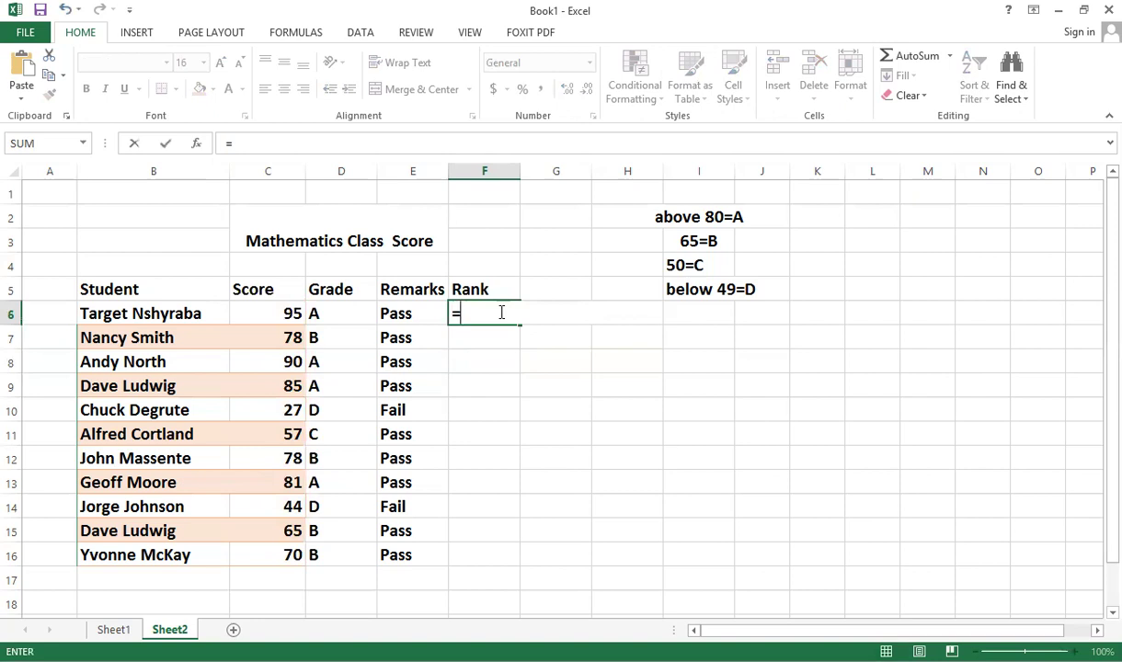
pyautogui.write('ra')
pyautogui.click(490, 424)
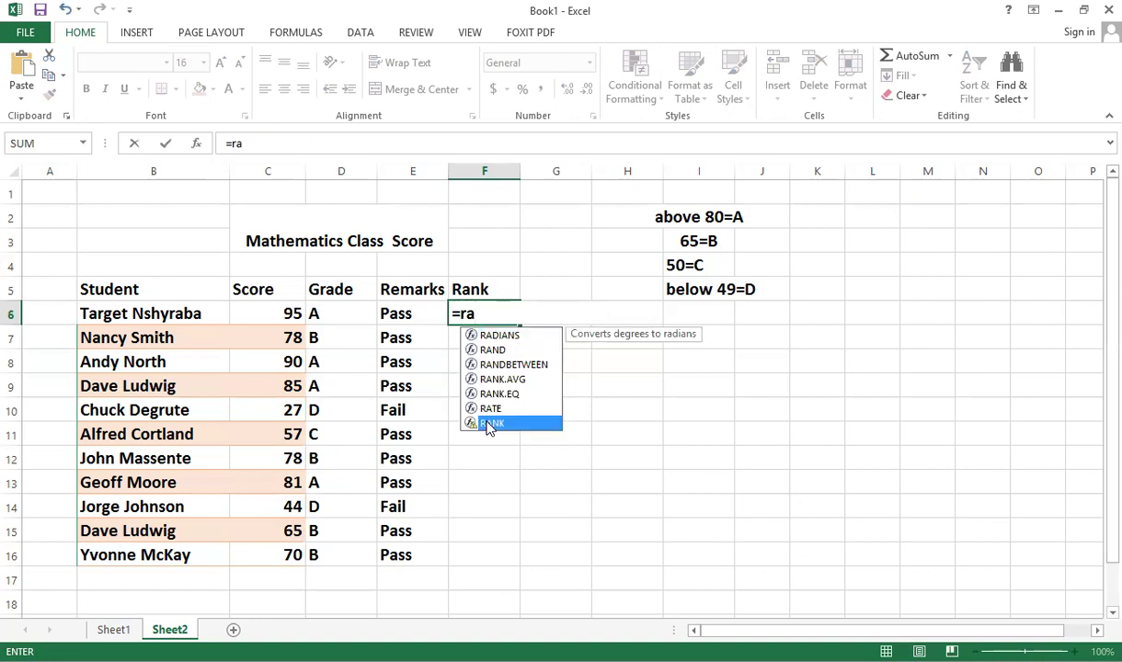
pyautogui.doubleClick(490, 424)
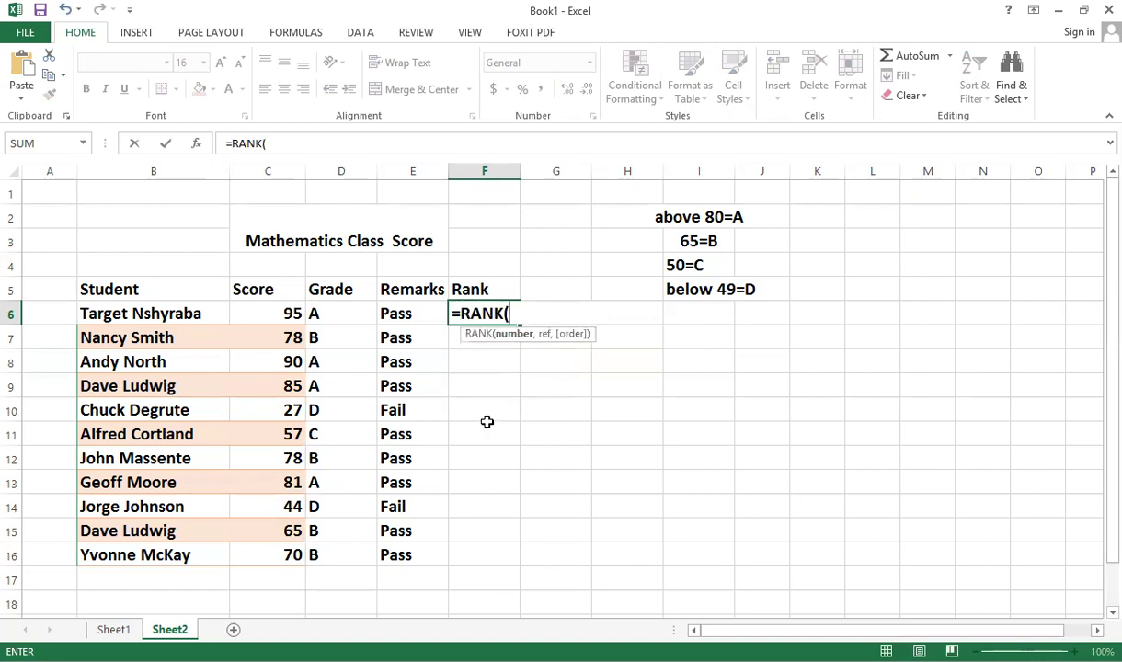
pyautogui.click(273, 316)
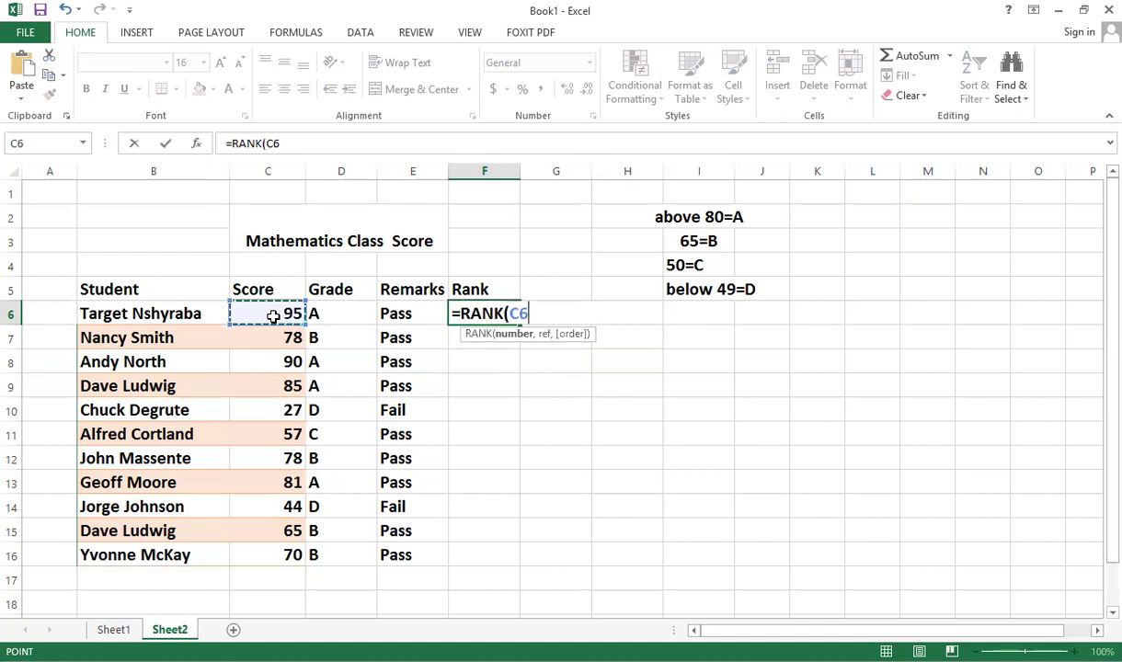
pyautogui.write(',')
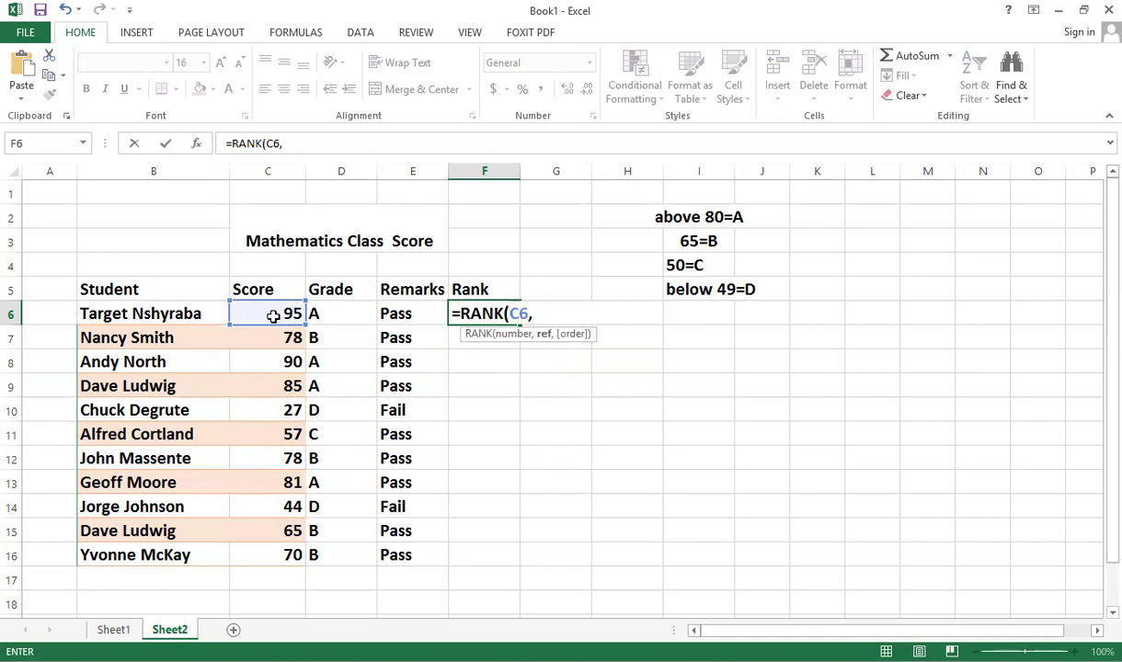
pyautogui.click(277, 315)
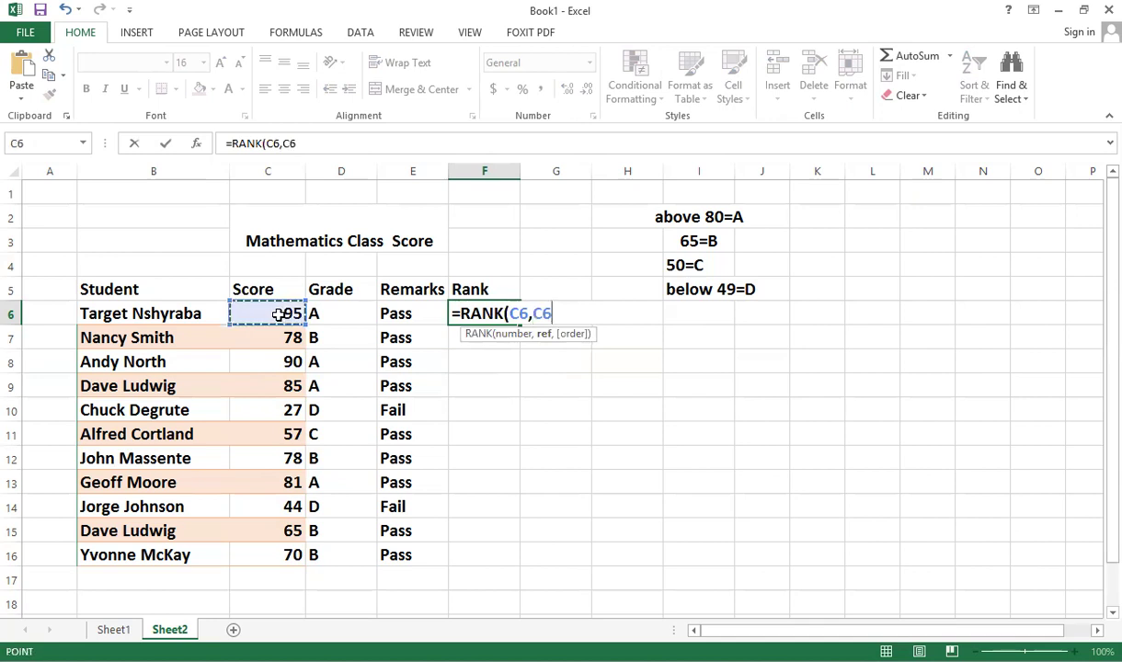
pyautogui.moveTo(277, 314); pyautogui.dragTo(276, 379)
pyautogui.write(',')
pyautogui.click(278, 435)
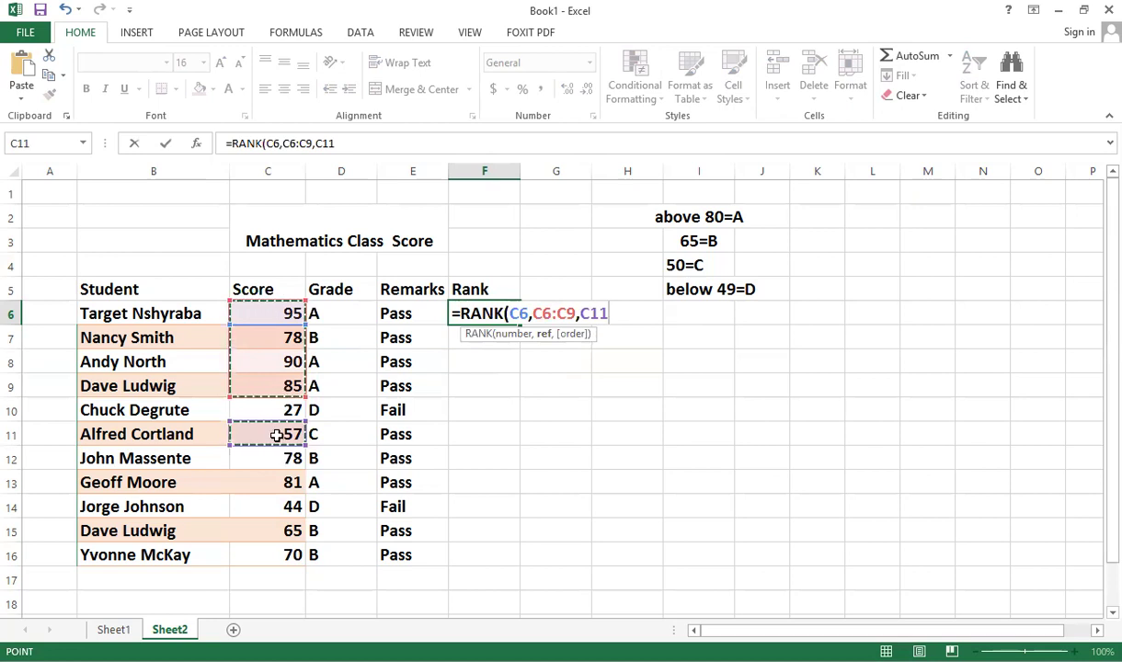
pyautogui.press('BackSpace')
pyautogui.press('BackSpace')
pyautogui.press('BackSpace')
pyautogui.press('BackSpace')
pyautogui.press('BackSpace')
pyautogui.press('BackSpace')
pyautogui.press('BackSpace')
pyautogui.press('BackSpace')
pyautogui.press('BackSpace')
pyautogui.click(263, 380)
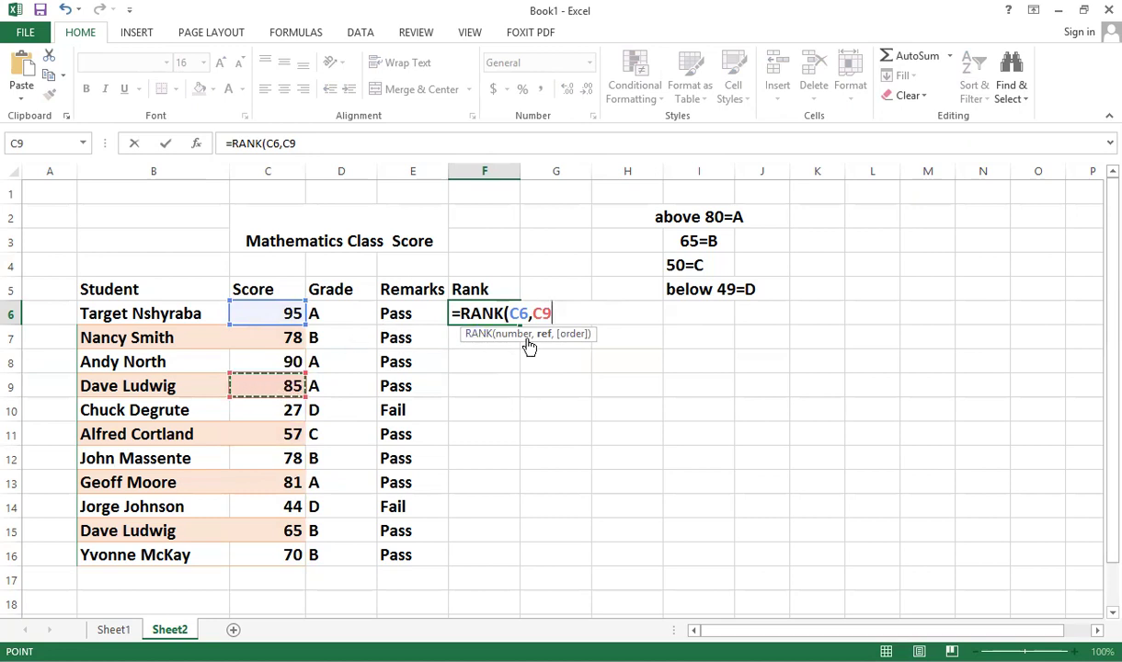
pyautogui.press('BackSpace')
pyautogui.press('BackSpace')
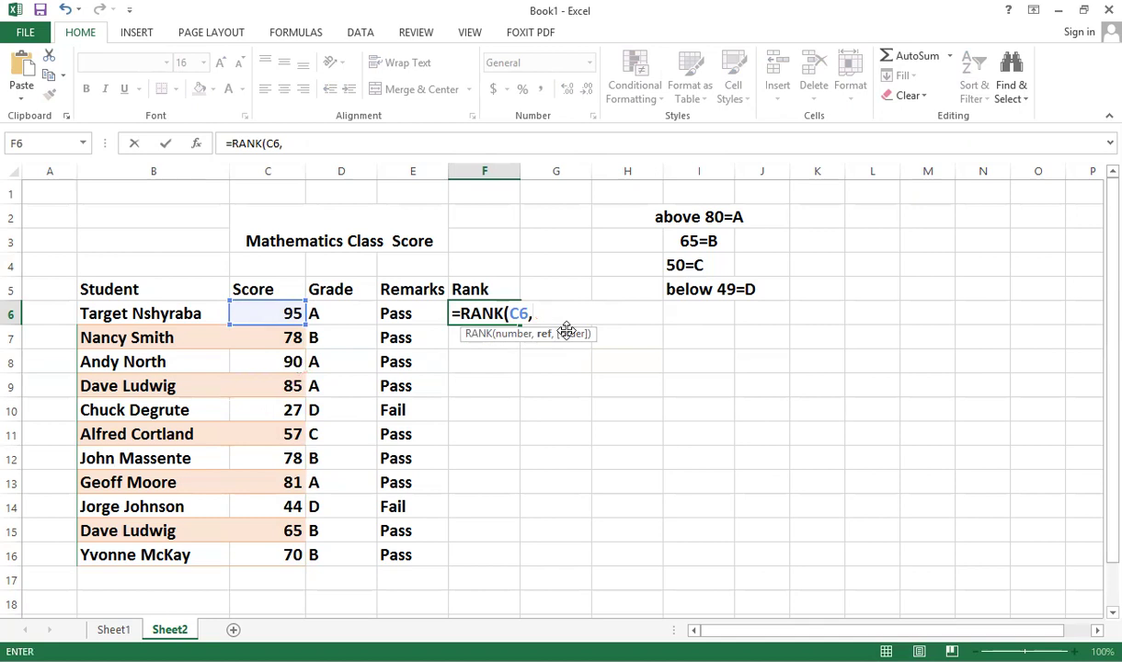
pyautogui.press('BackSpace')
pyautogui.press('BackSpace')
pyautogui.press('BackSpace')
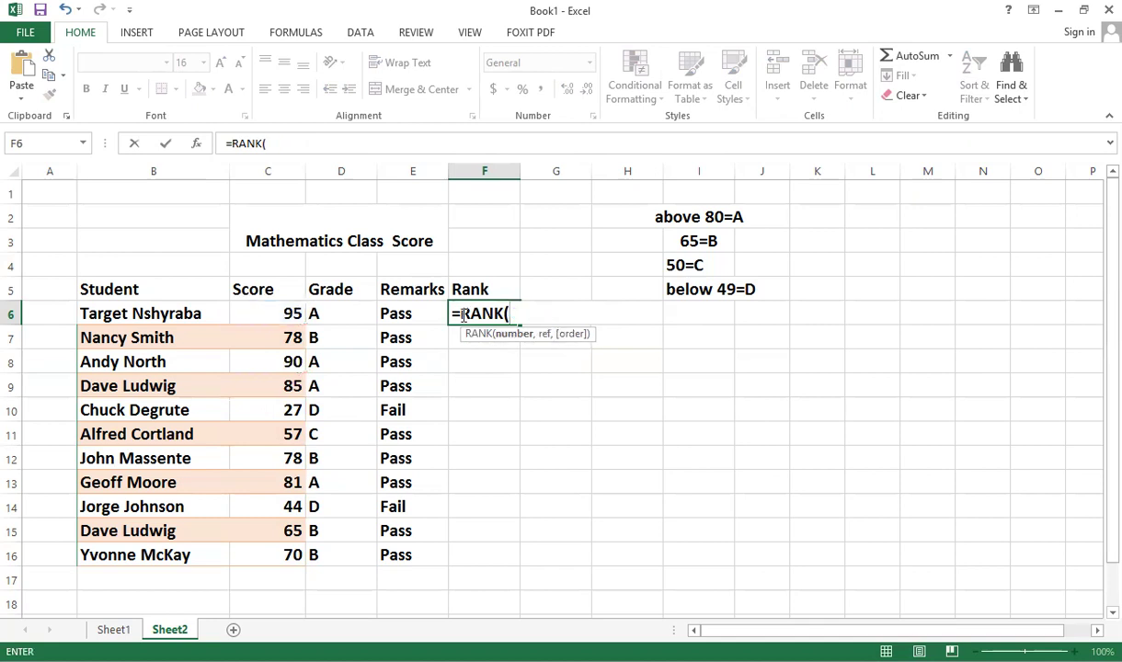
pyautogui.press('Escape')
# Start a new RANK formula in Rank cell F6 with score C6 as the number to rank.
pyautogui.write('=')
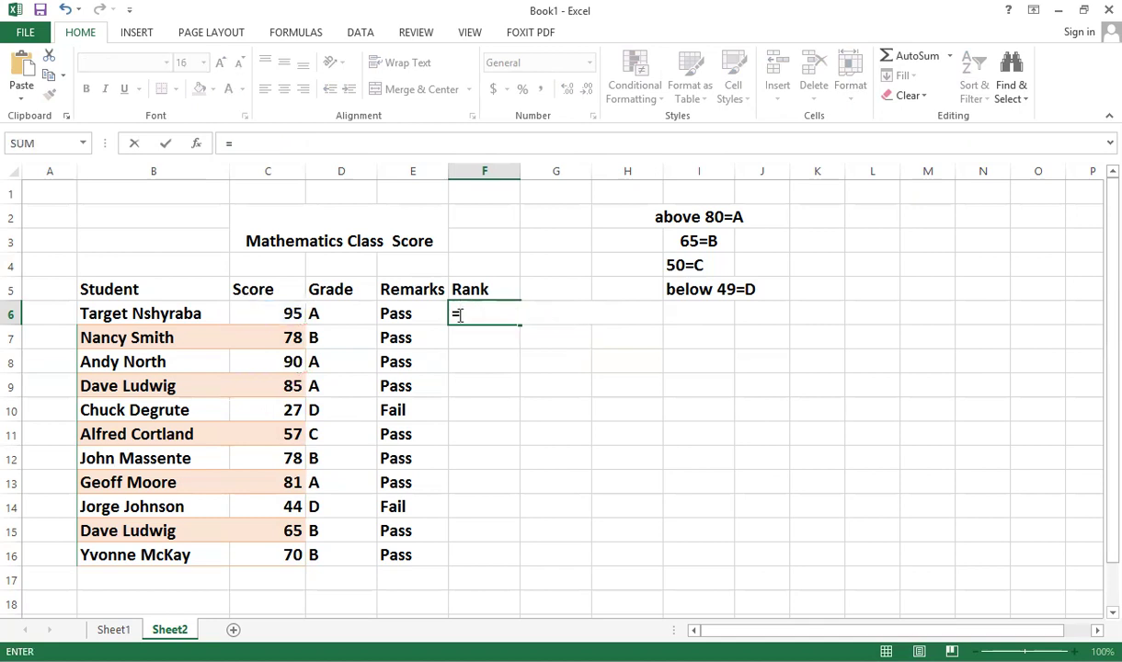
pyautogui.write('ra')
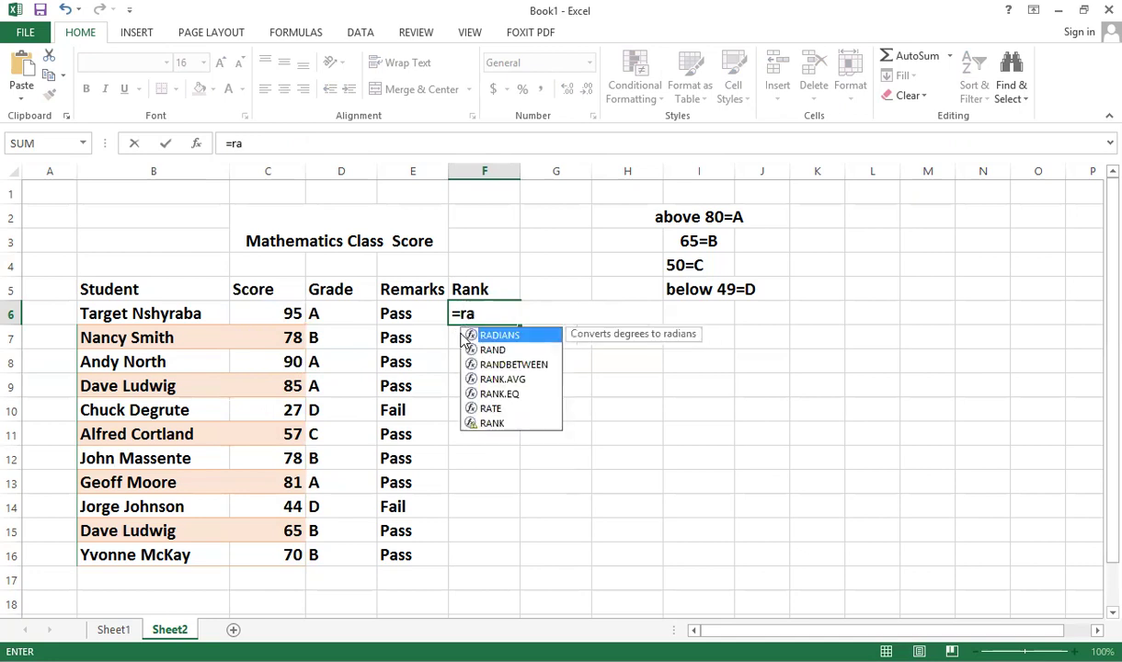
pyautogui.write('nk')
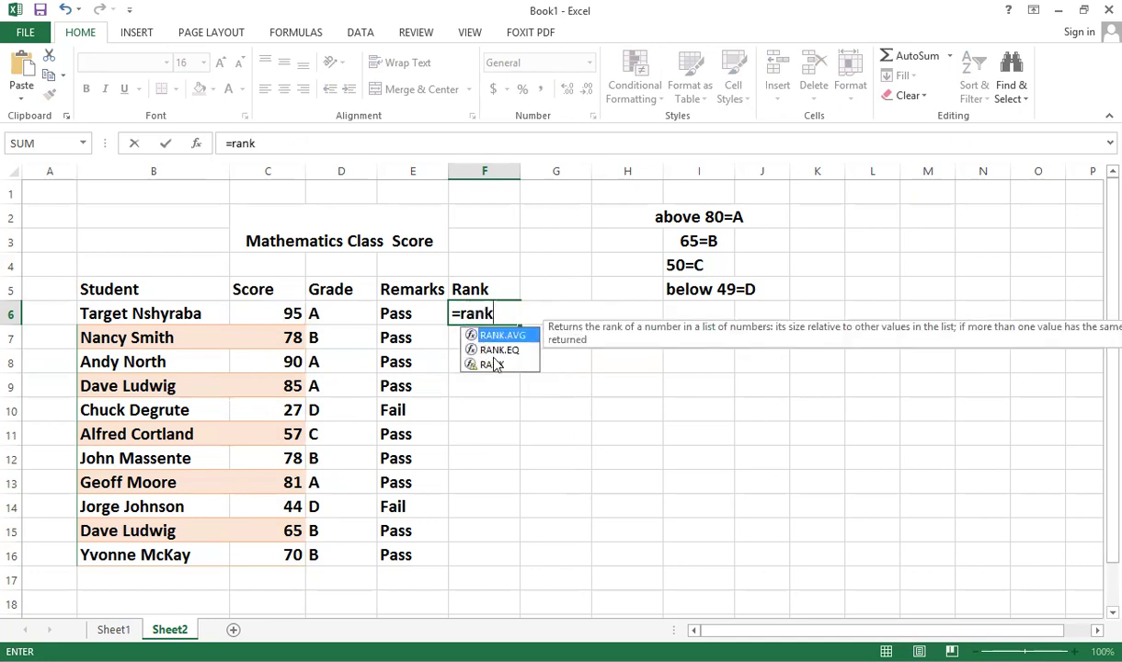
pyautogui.click(496, 365)
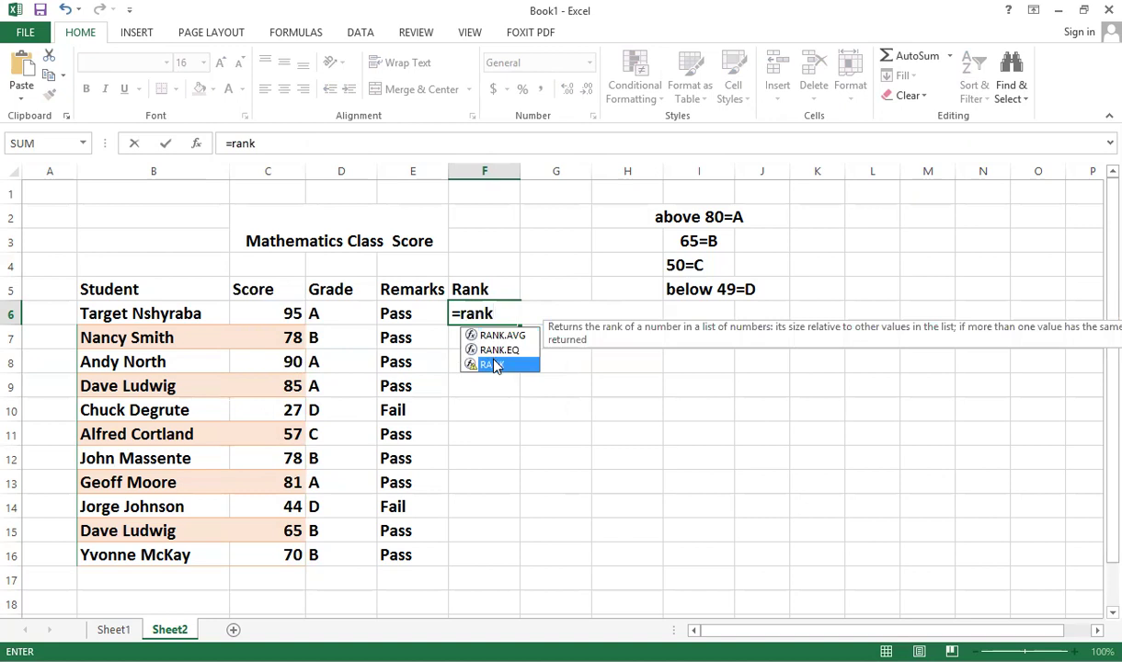
pyautogui.doubleClick(494, 365)
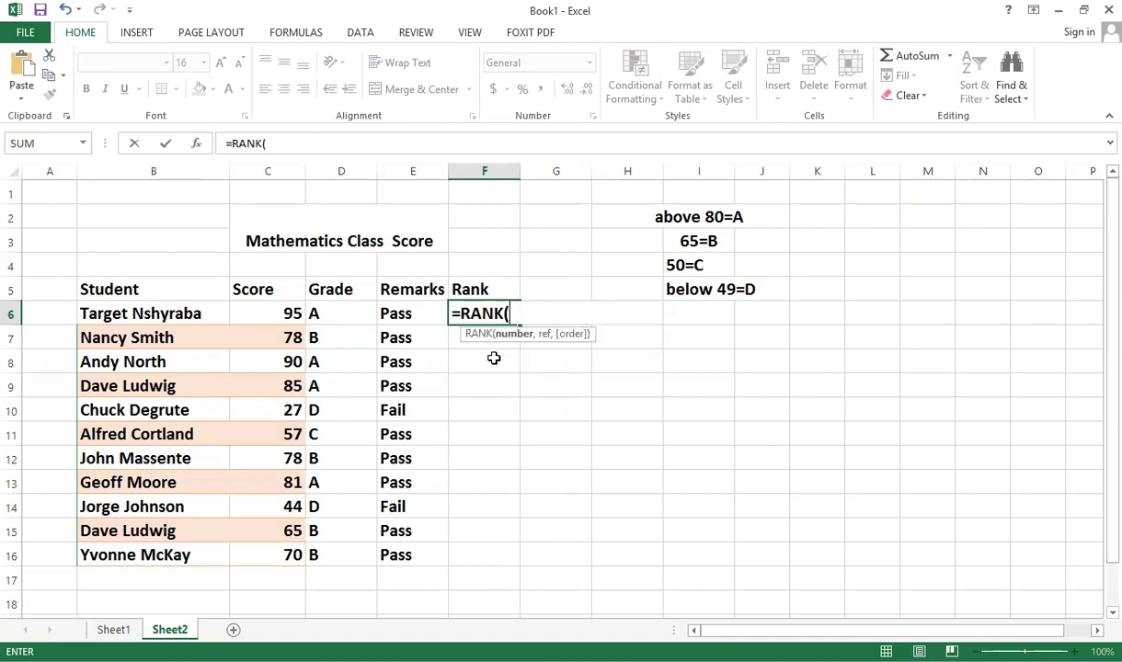
pyautogui.click(292, 315)
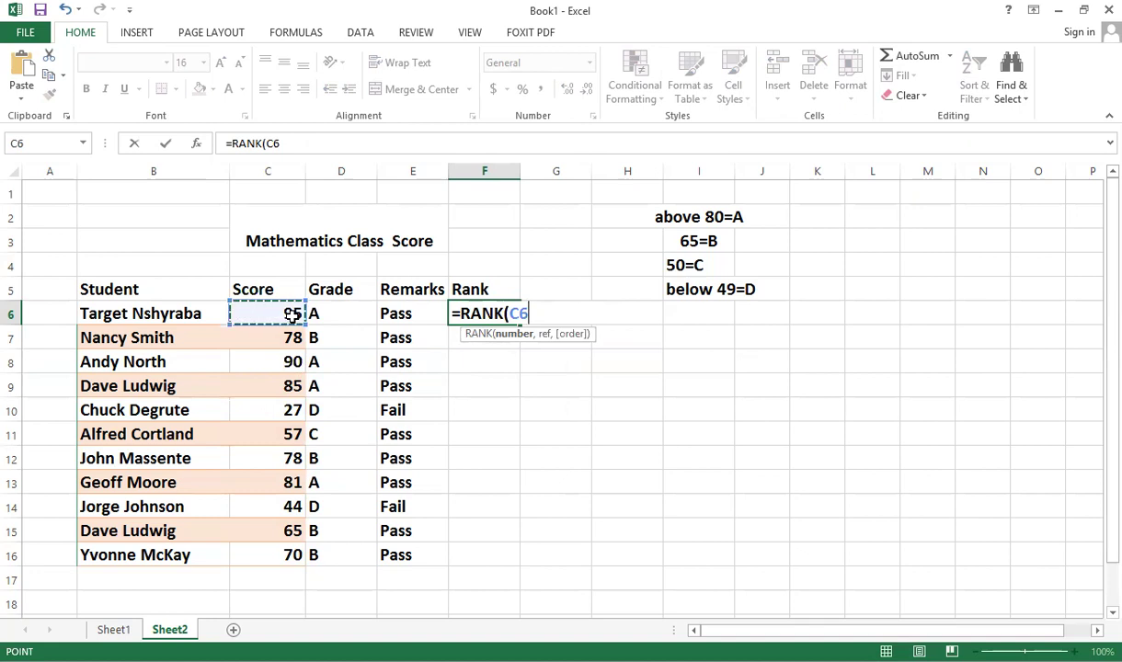
pyautogui.write(',')
# Use the score range C6:C16 as the RANK reference and lock it as absolute $C$6:$C$16.
pyautogui.click(291, 315)
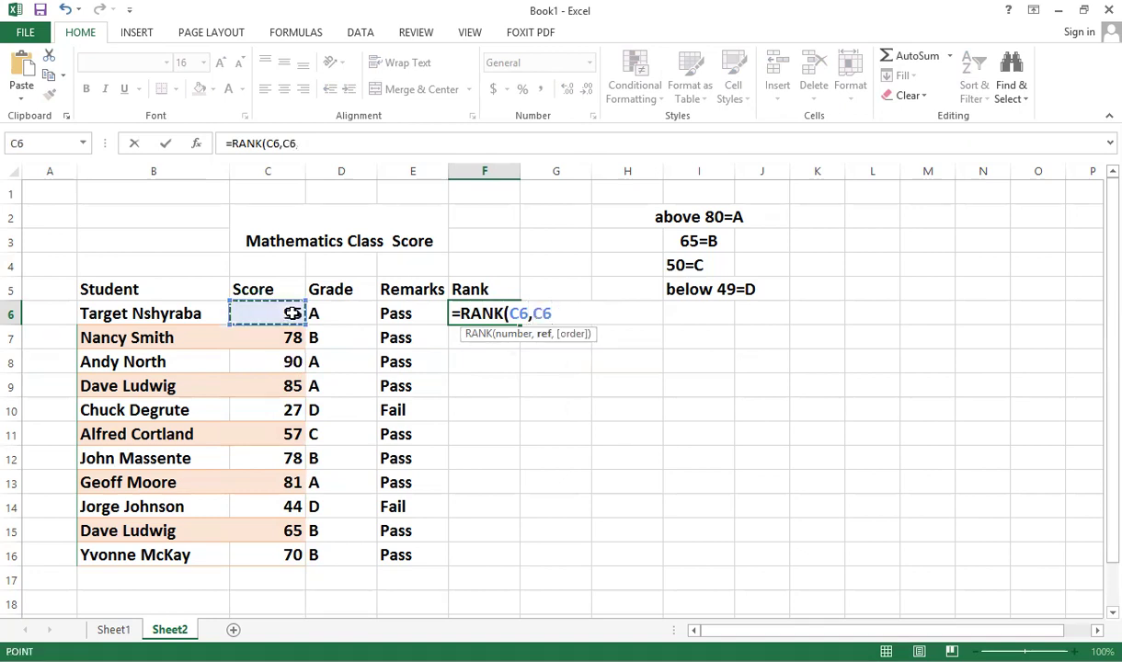
pyautogui.hotkey('shift', 'Down')
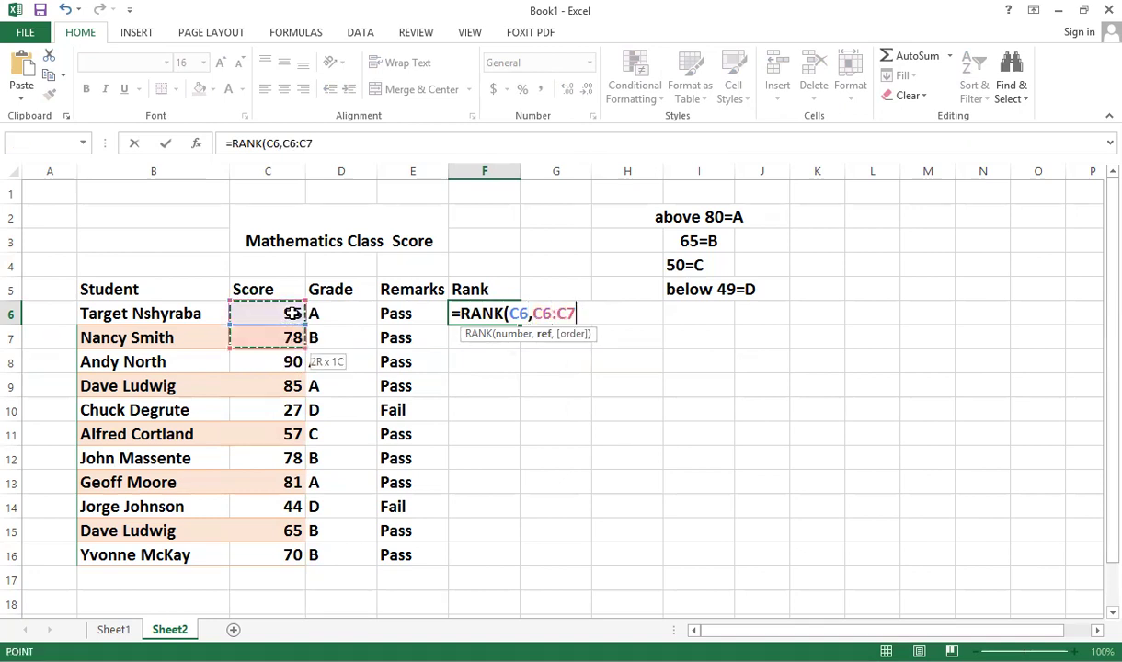
pyautogui.hotkey('ctrl', 'shift', 'Down')
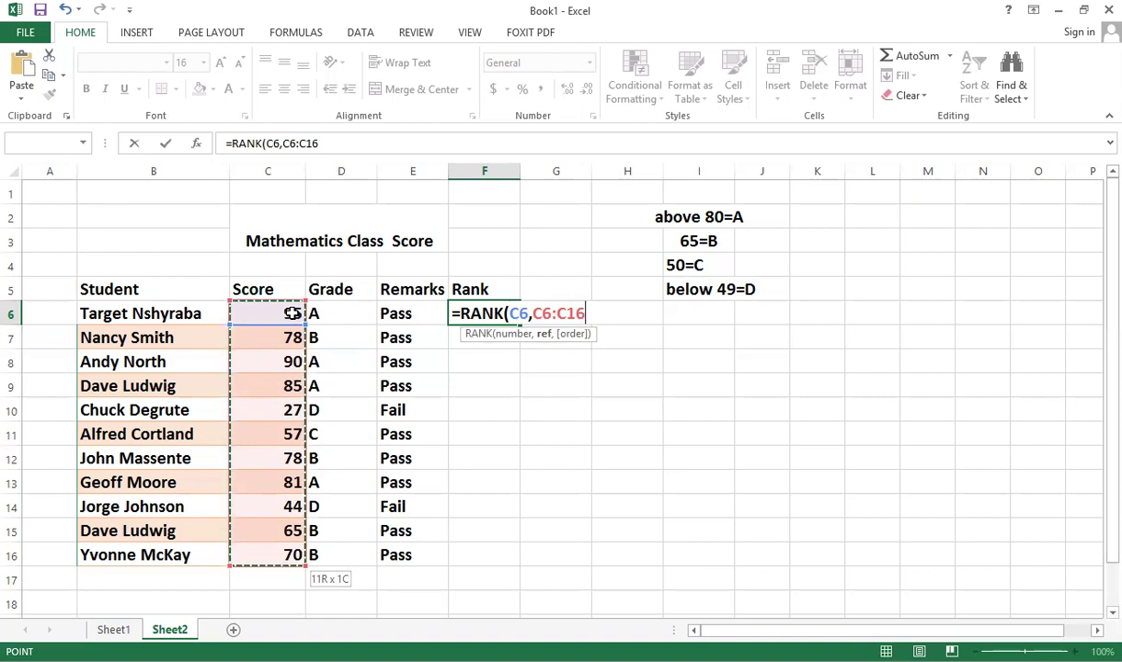
pyautogui.press('F4')
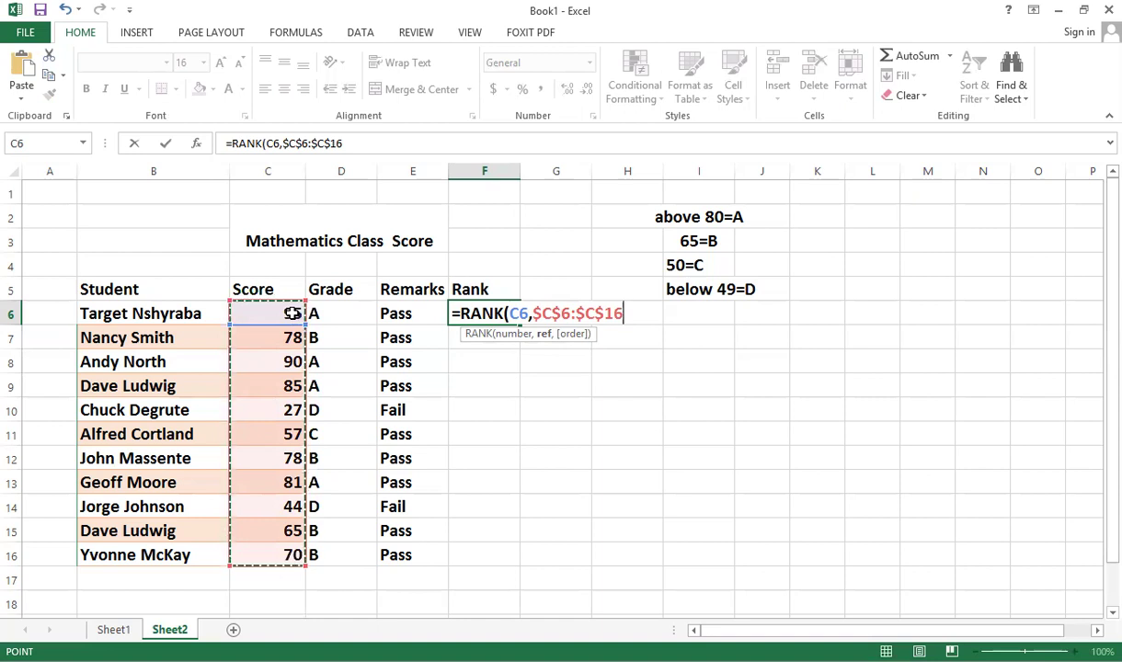
pyautogui.write(',')
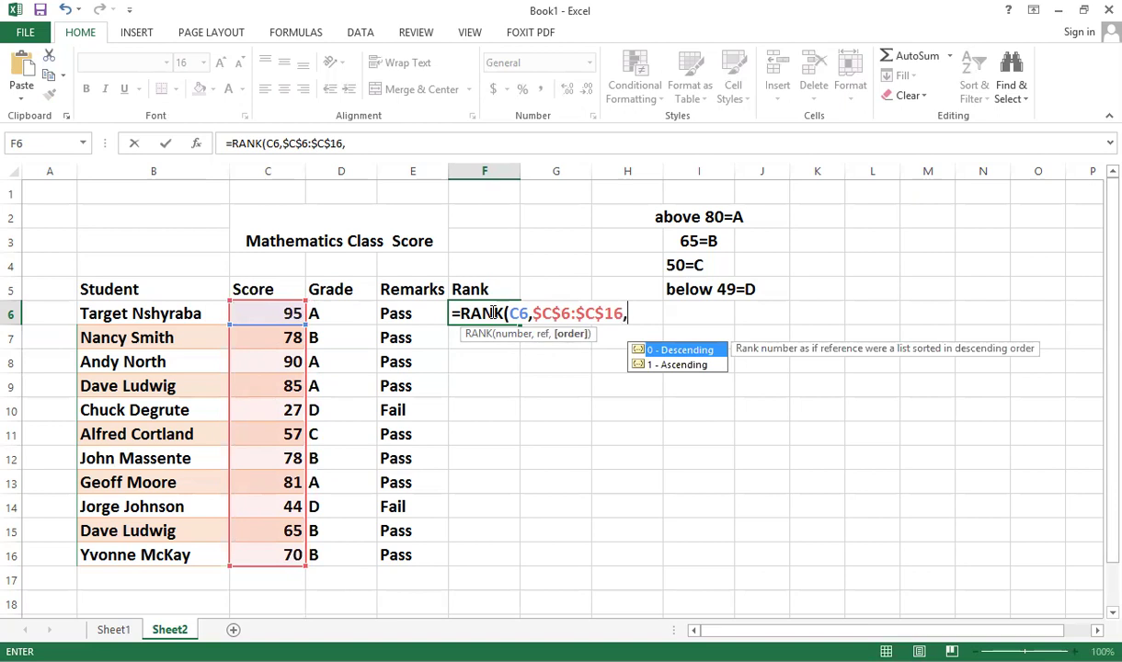
# Complete the RANK formula in F6 with order 0 for descending and fill it down the Rank column through F16.
pyautogui.doubleClick(658, 352)
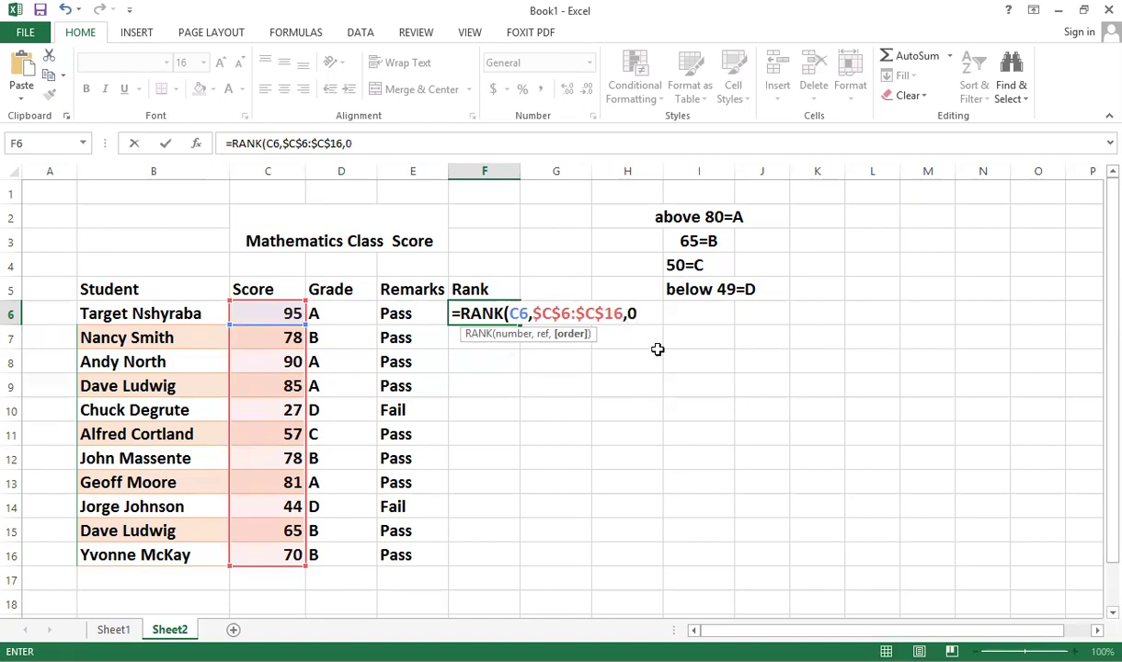
pyautogui.write(')')
pyautogui.press('Return')
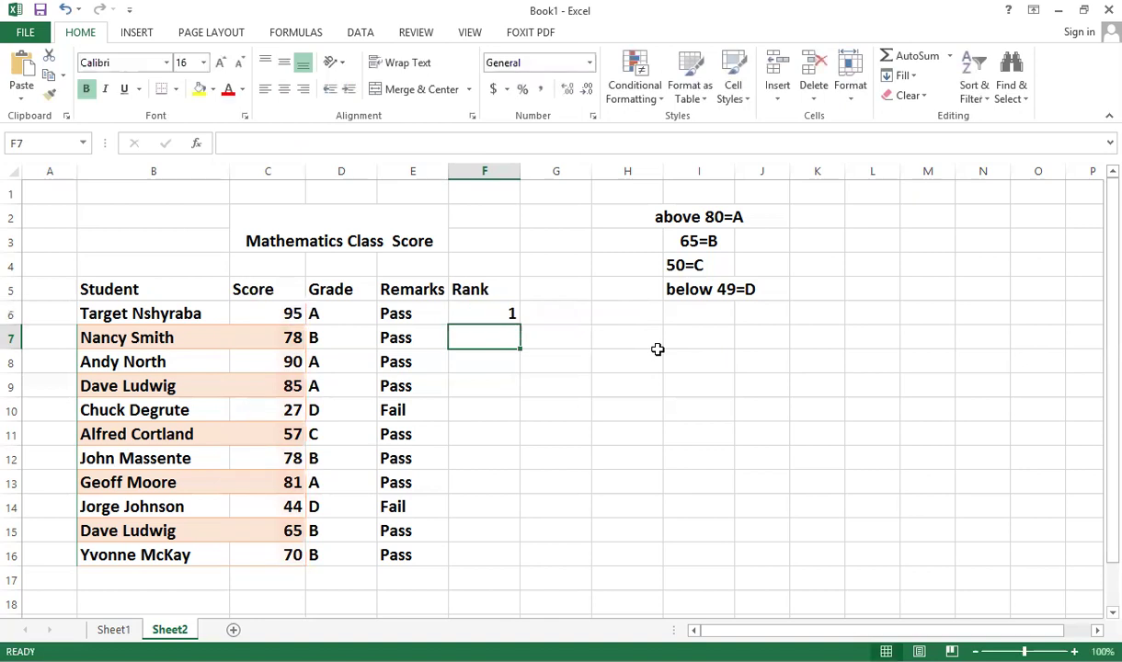
pyautogui.click(498, 314)
pyautogui.moveTo(519, 324); pyautogui.dragTo(509, 561)
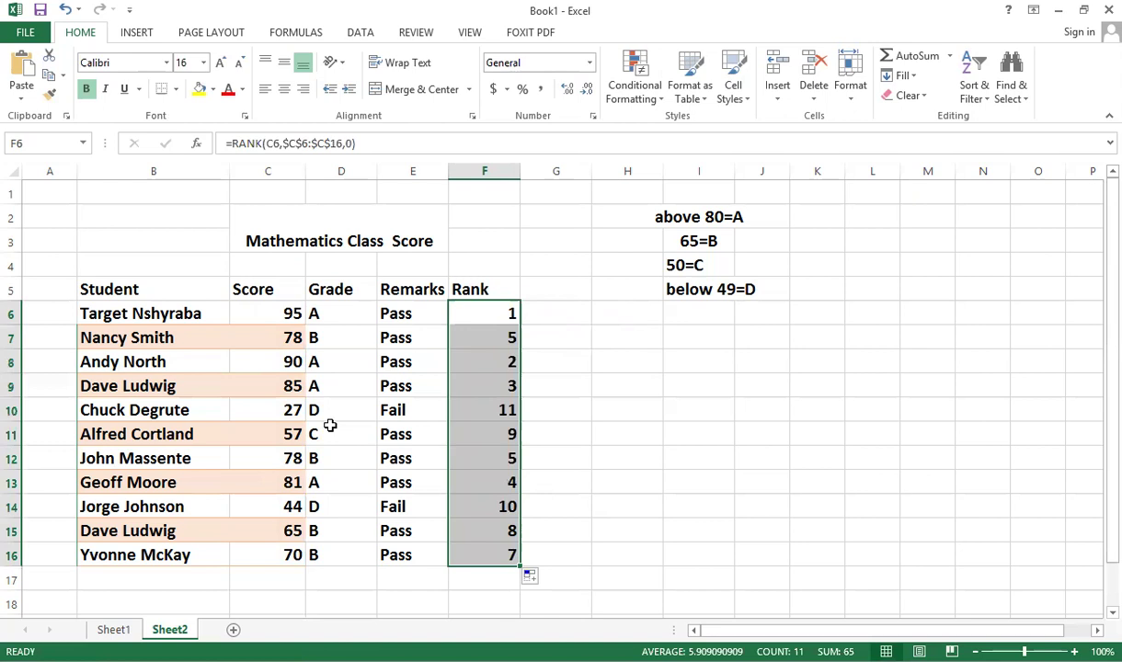
# Check the references of the copied RANK formula in F10, and compare score C6 with its rank in F6.
pyautogui.doubleClick(493, 410)
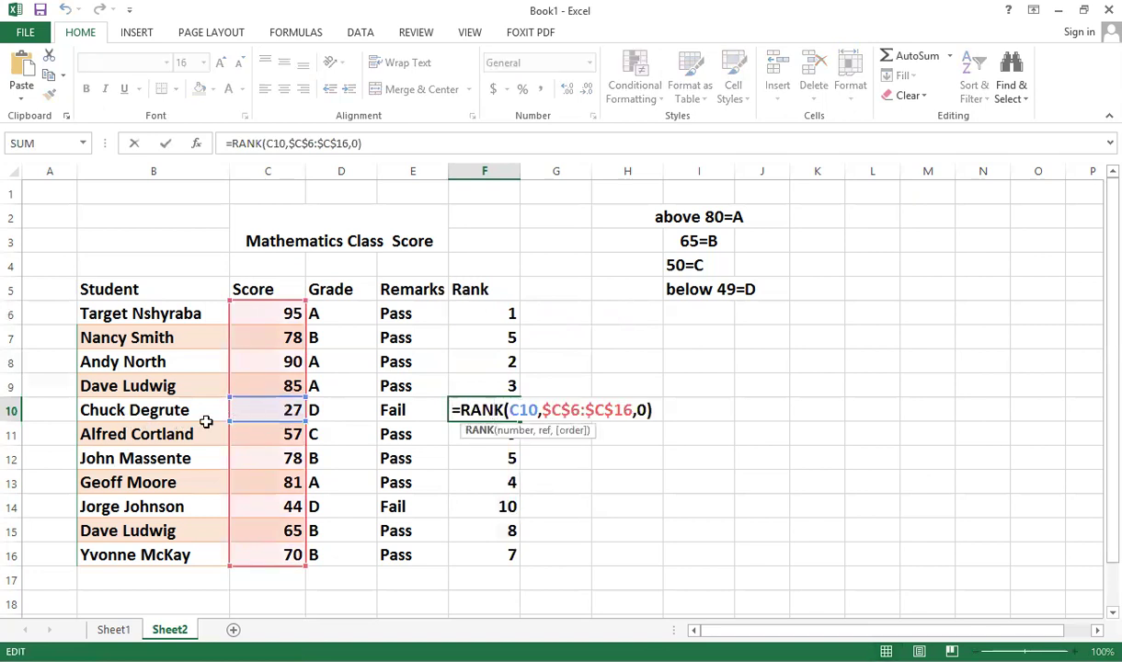
pyautogui.click(269, 314)
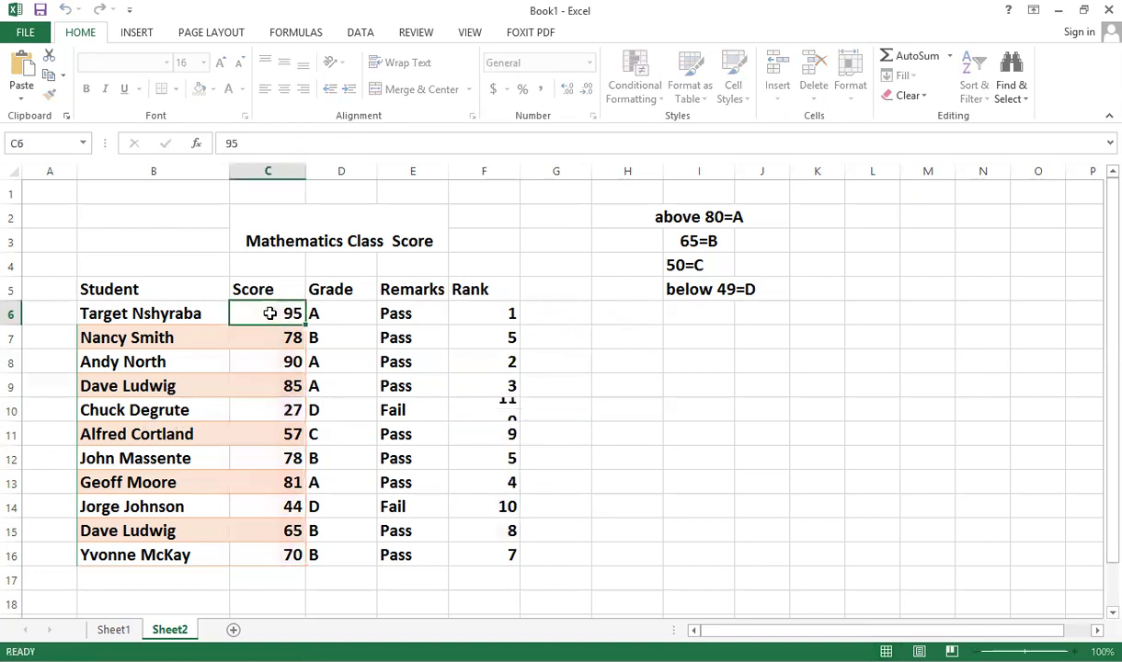
pyautogui.click(505, 313)
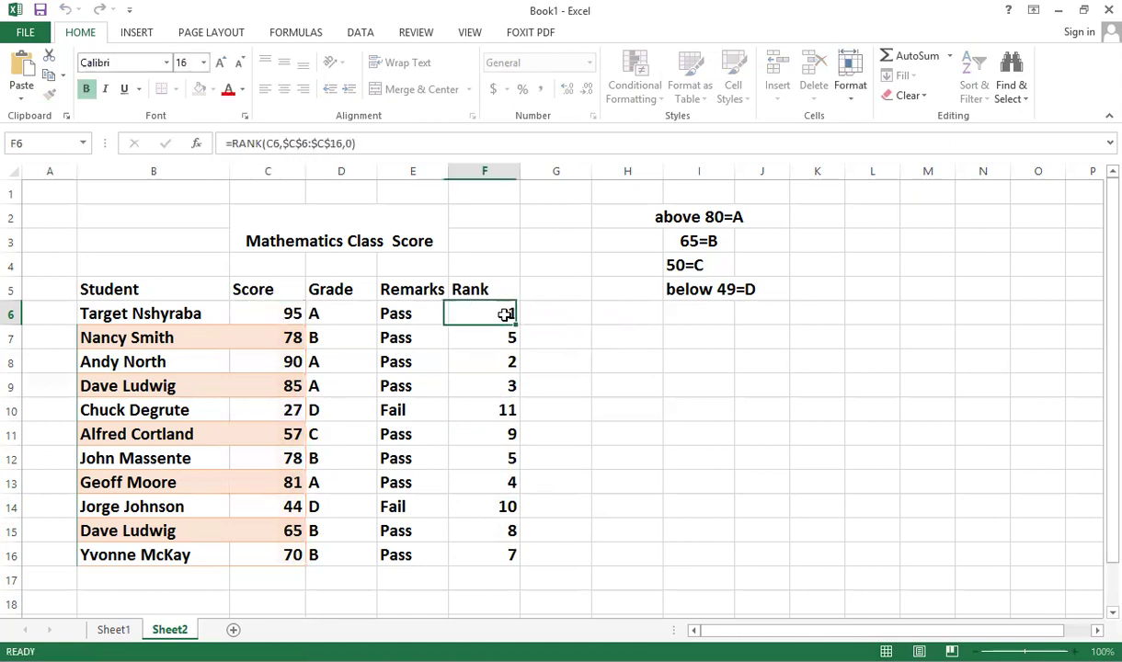